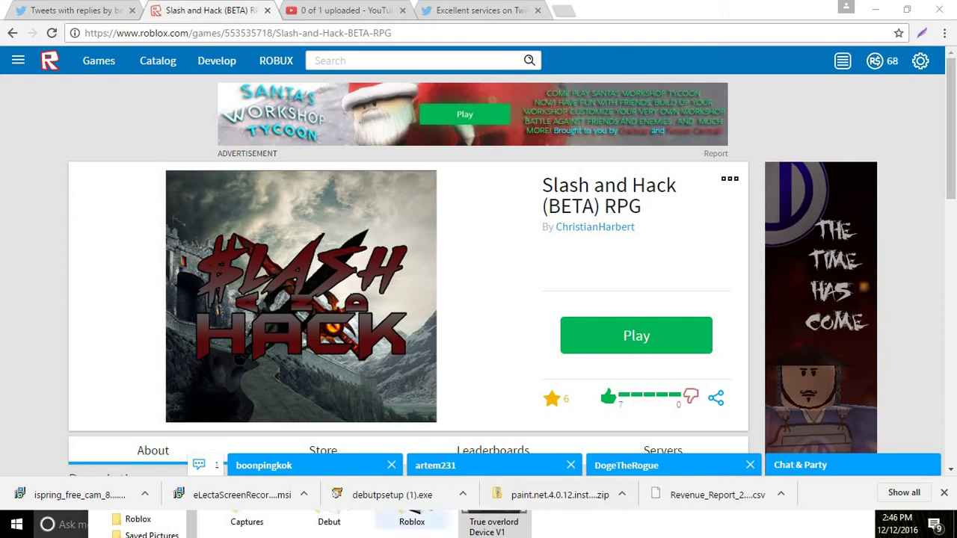
Review the Slash and Hack (BETA) RPG game page, including its description, game details, VIP servers and recommended games.
click(273, 528)
click(792, 396)
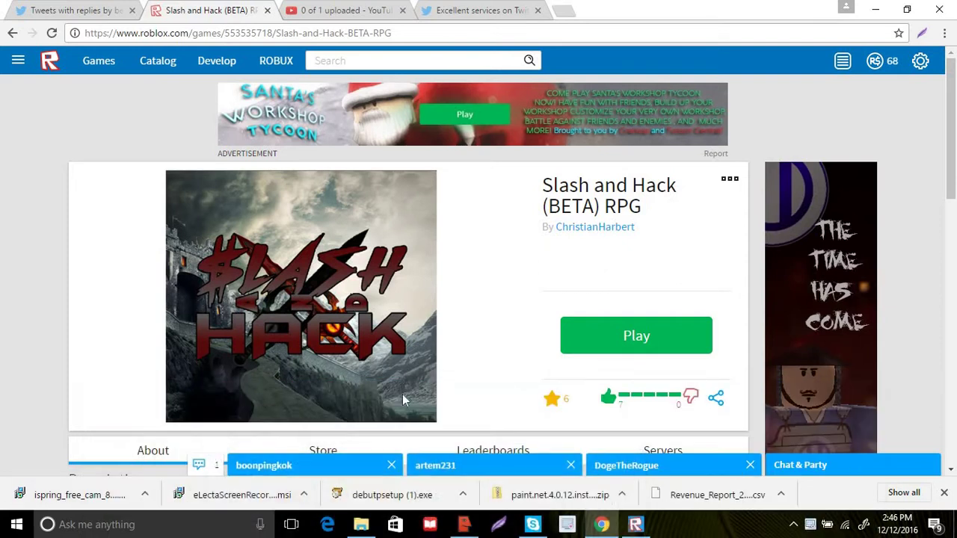
scroll(488, 281, down, 2)
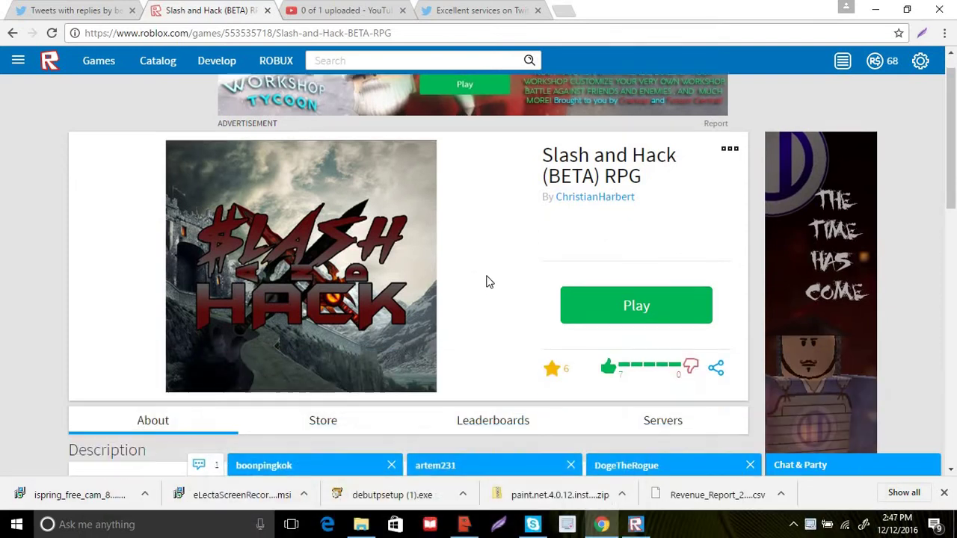
scroll(439, 252, down, 10)
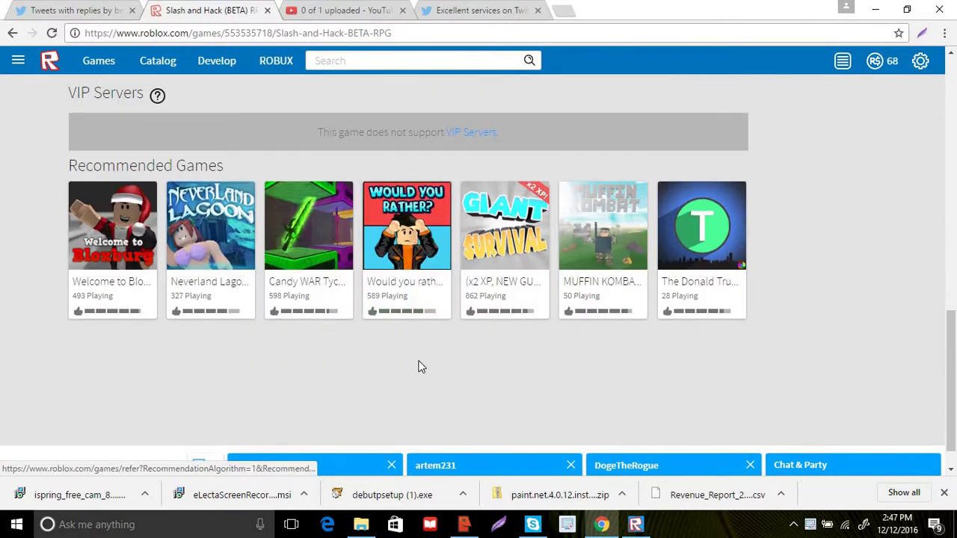
right_click(489, 367)
scroll(494, 351, up, 4)
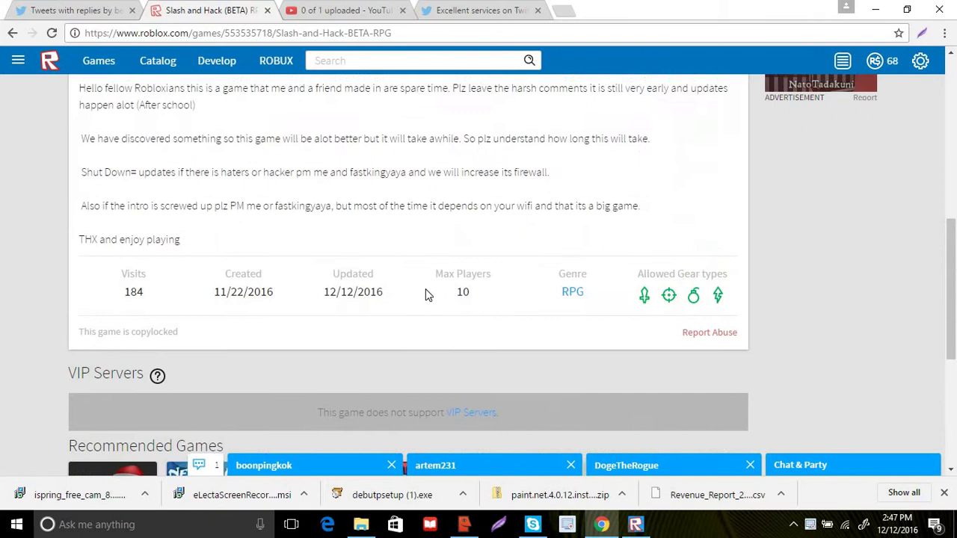
scroll(437, 297, up, 2)
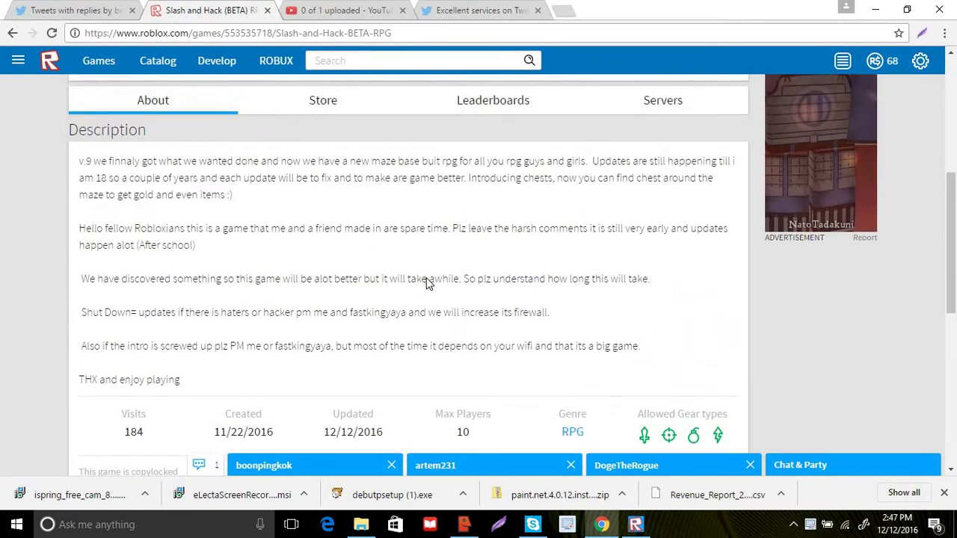
scroll(424, 278, down, 1)
scroll(420, 275, up, 3)
scroll(414, 281, down, 3)
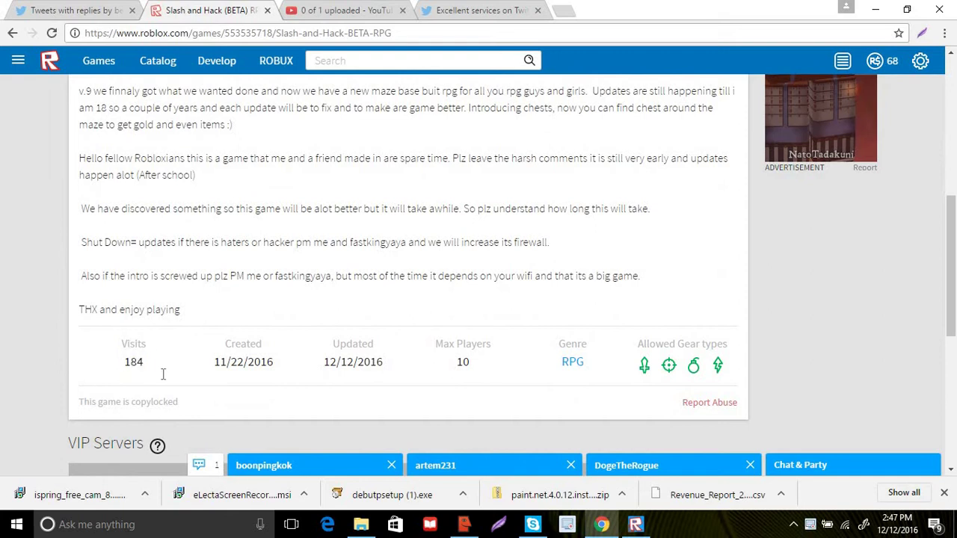
scroll(535, 217, up, 5)
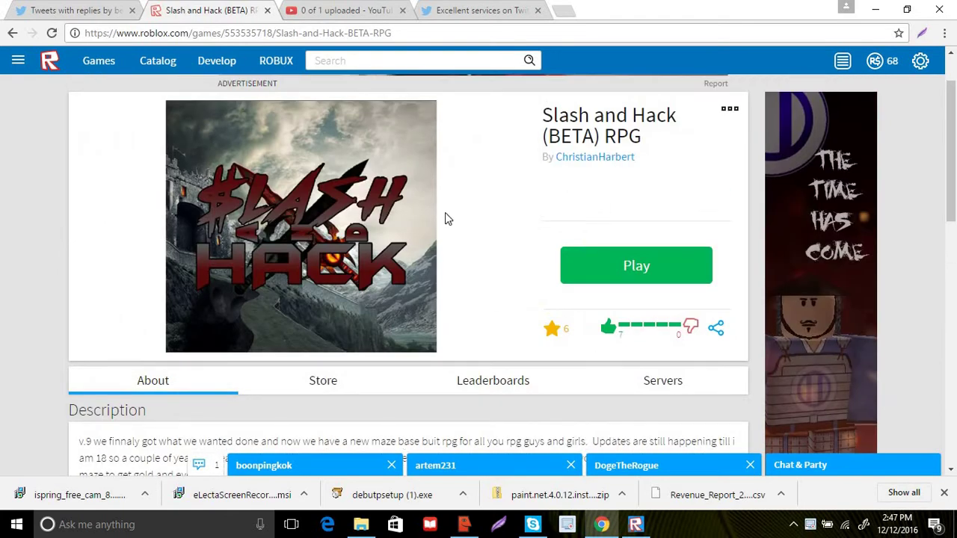
scroll(126, 247, down, 3)
scroll(144, 246, down, 1)
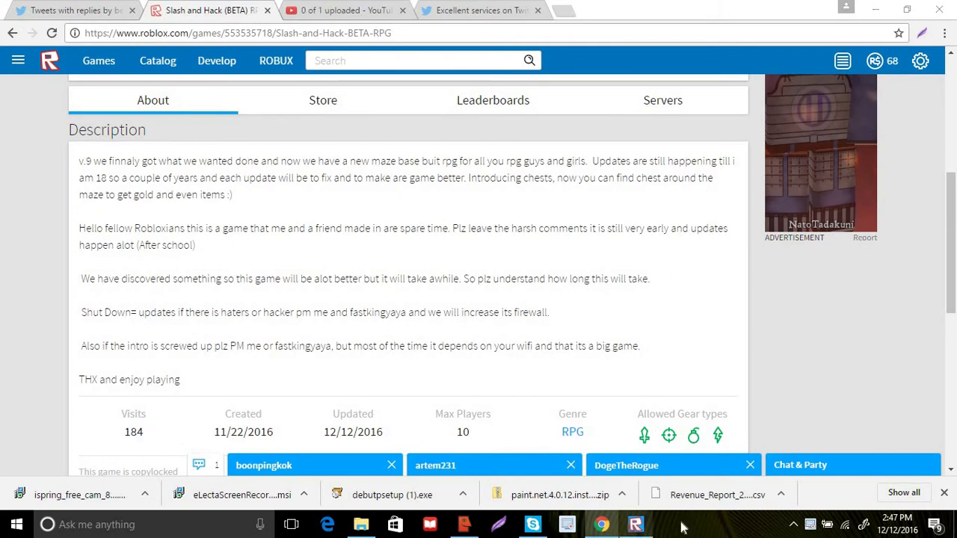
Switch to the Slash and Hack (BETA) RPG place in ROBLOX Studio and view the brown maze walls near the wooden house.
click(635, 524)
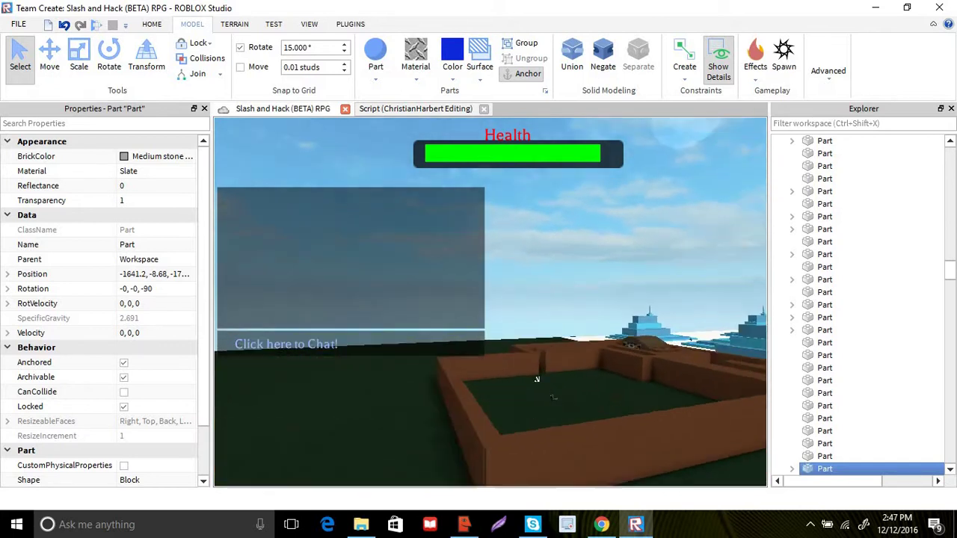
key(w)
right_drag(536, 379, 500, 396)
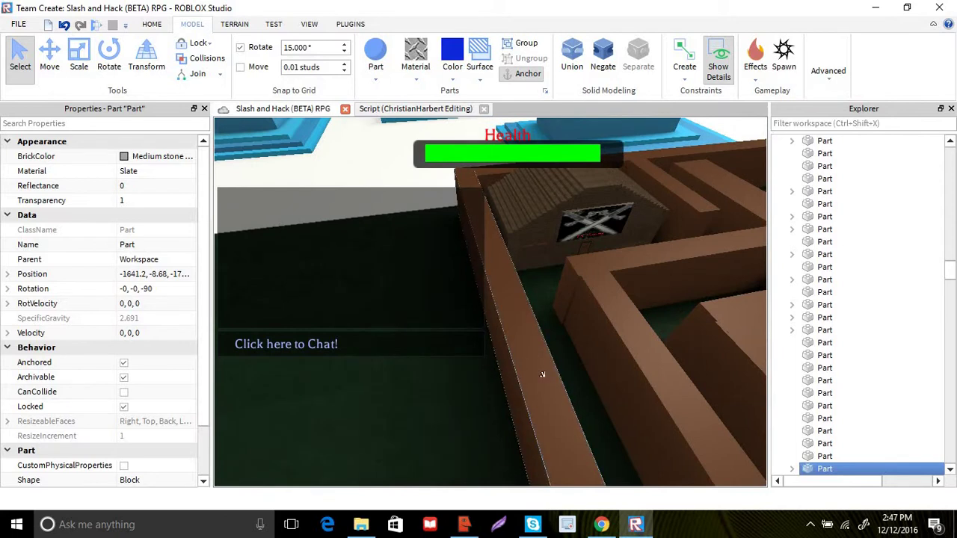
Highlight several maze walls beside the wooden house with the Scale tool, and clear the selection.
click(79, 58)
right_drag(450, 410, 564, 353)
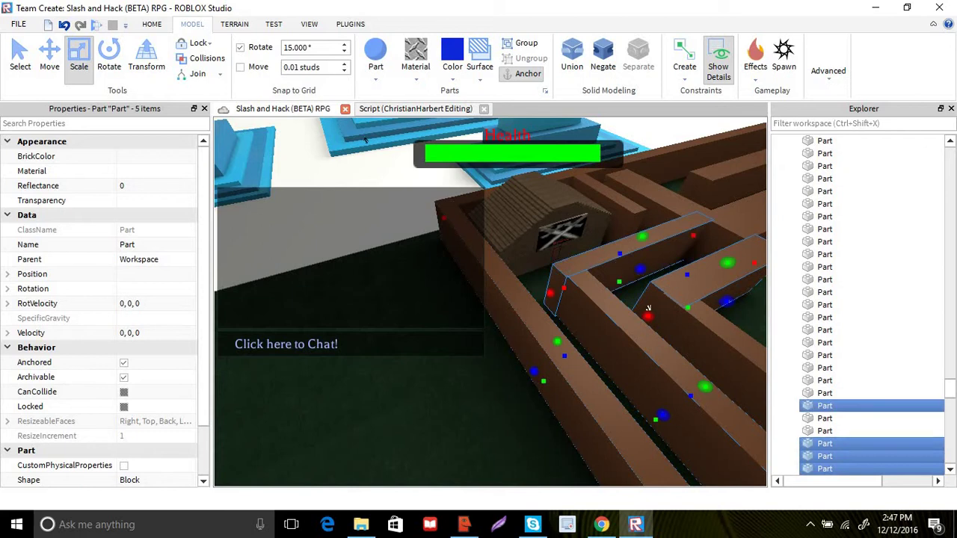
right_drag(624, 293, 627, 286)
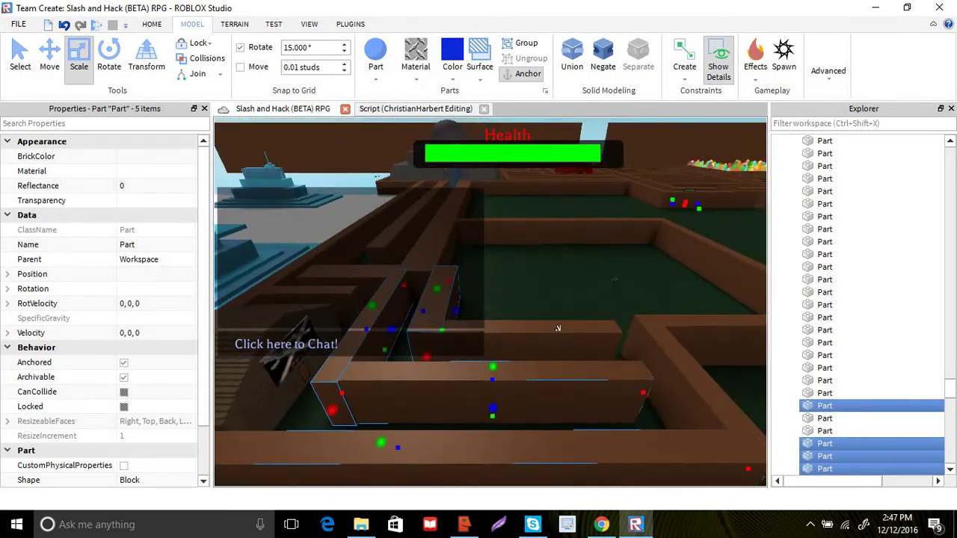
ctrl+click(559, 327)
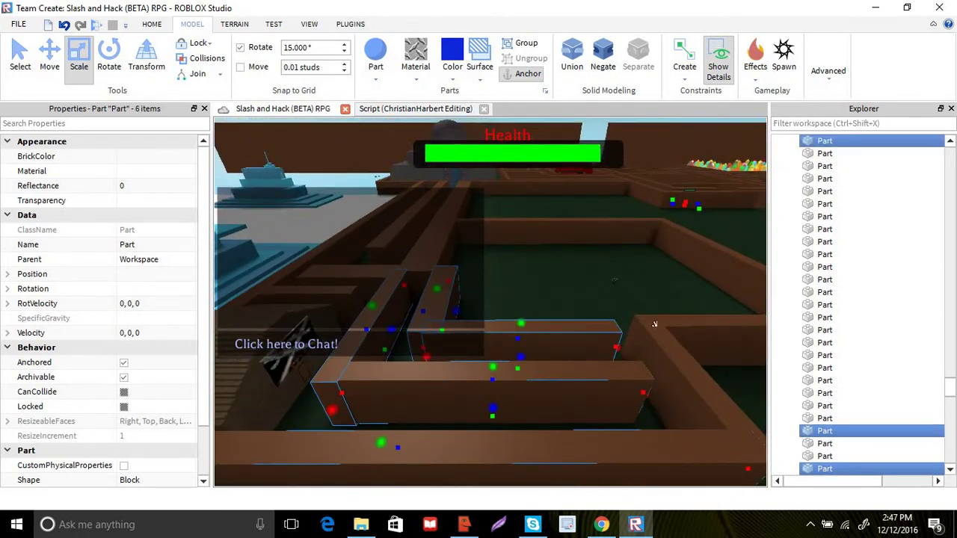
click(613, 288)
Examine the maze and the rocky cave area with blue water by flying through the place.
right_drag(560, 296, 579, 260)
key(w)
key(s)
key(w)
key(w)
key(w)
key(s)
key(w)
key(s)
key(w)
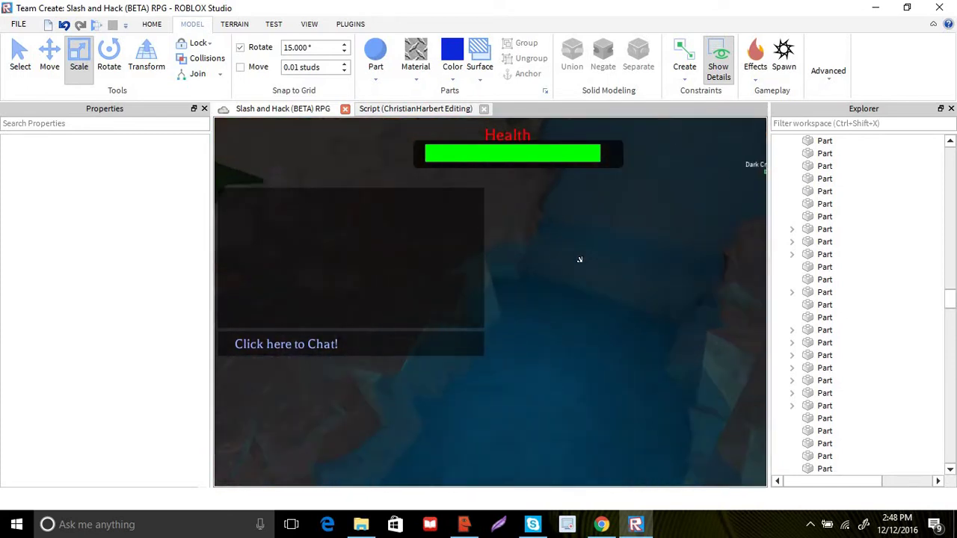
right_drag(624, 220, 569, 249)
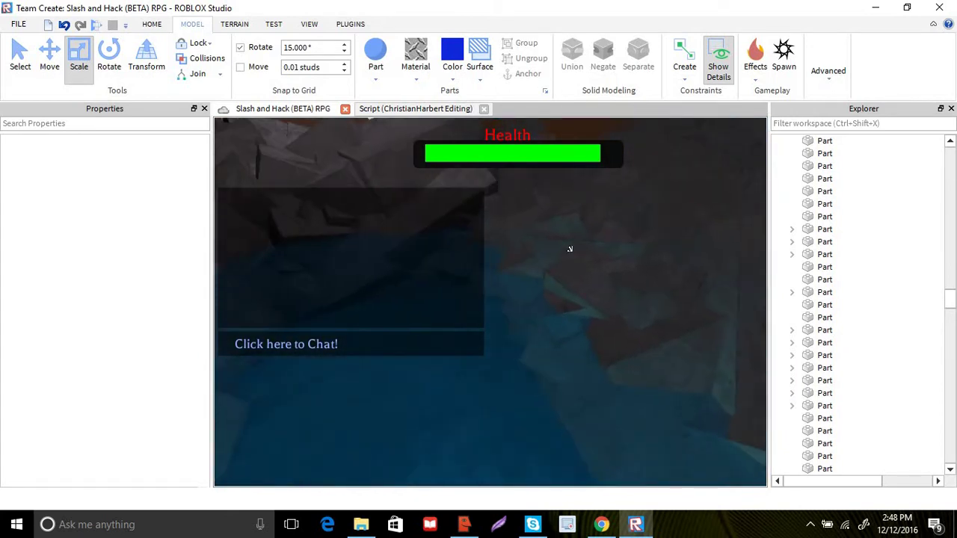
right_drag(683, 265, 588, 309)
key(w)
Select a light blue ball part and examine the maze room with the Fire mages and red domes.
scroll(586, 312, down, 6)
click(546, 329)
scroll(566, 309, down, 5)
scroll(563, 322, up, 4)
scroll(586, 359, up, 6)
right_drag(587, 407, 331, 284)
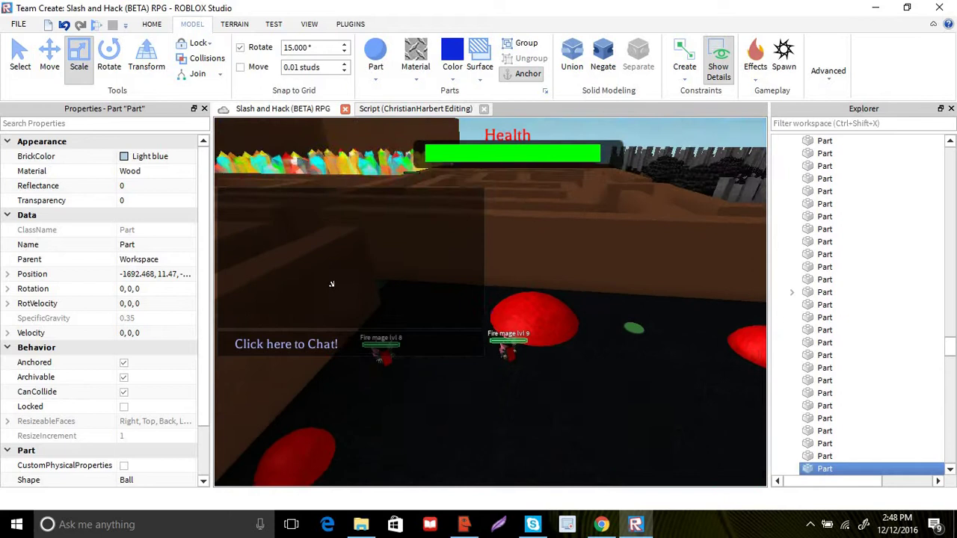
key(s)
key(w)
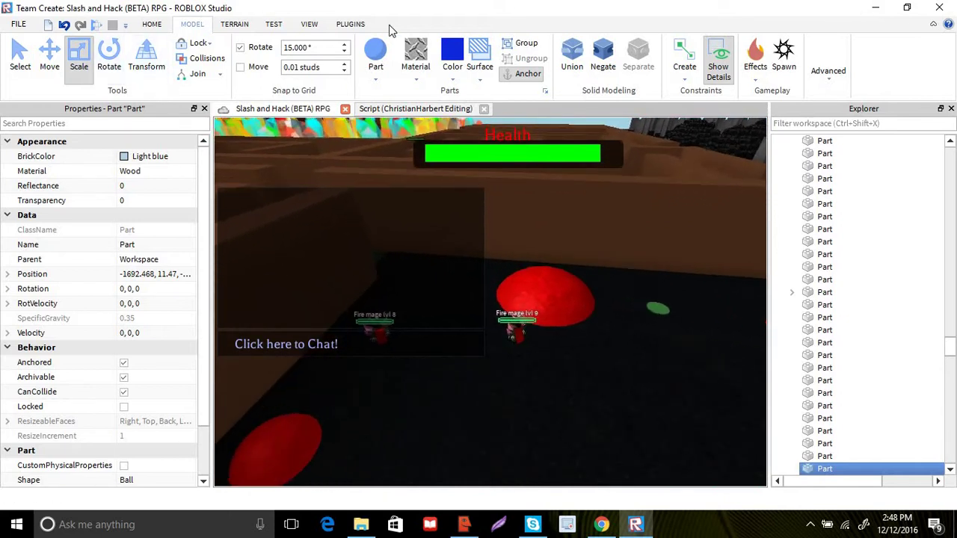
Start a simulation of the place in Run mode, without a player character.
click(273, 27)
click(309, 27)
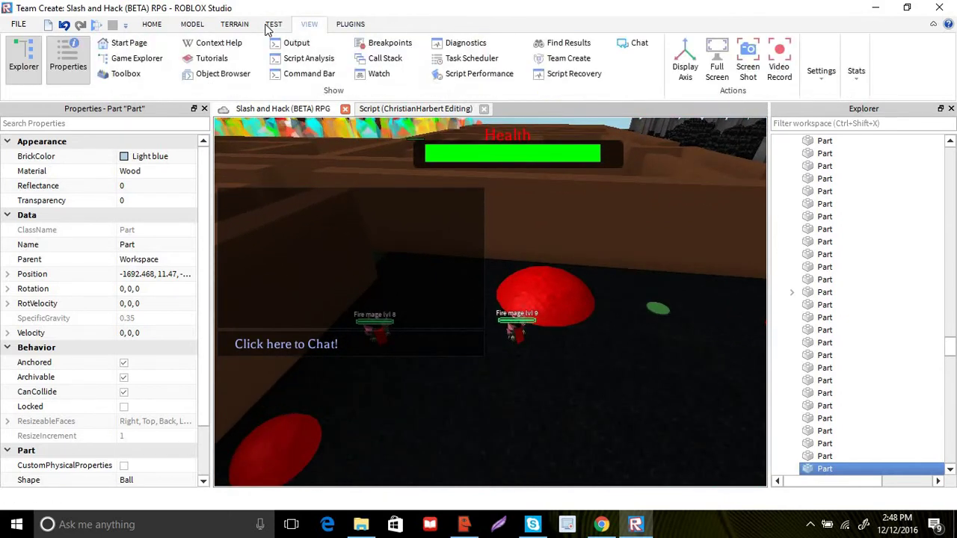
click(273, 26)
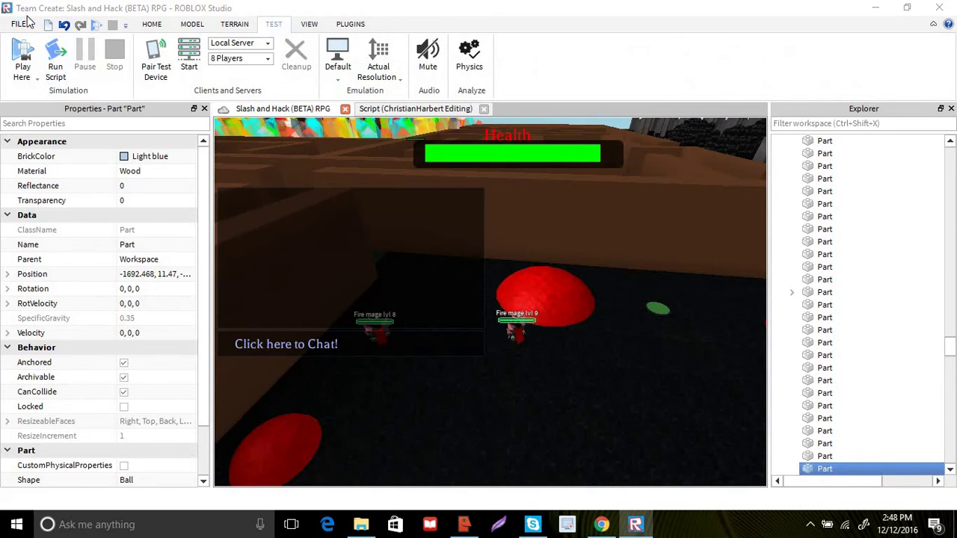
click(463, 27)
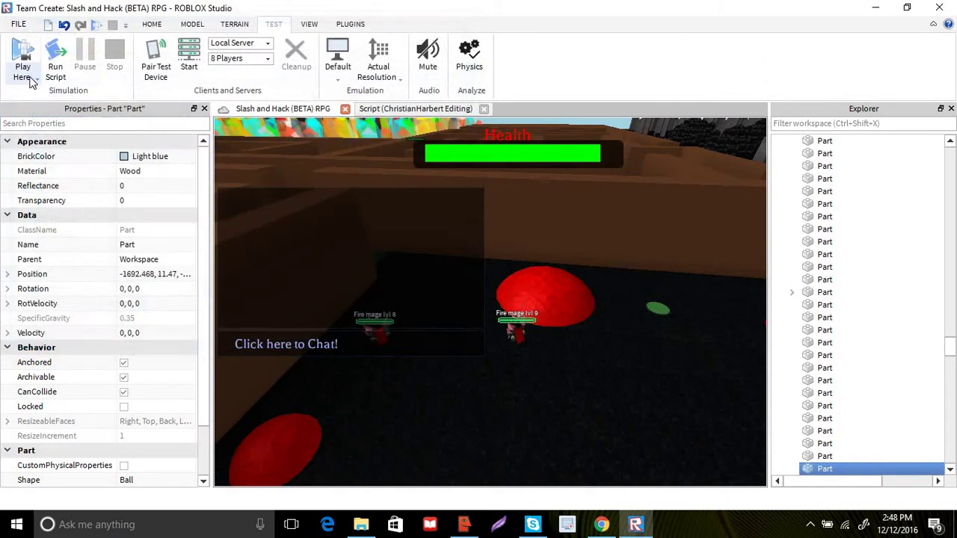
click(35, 79)
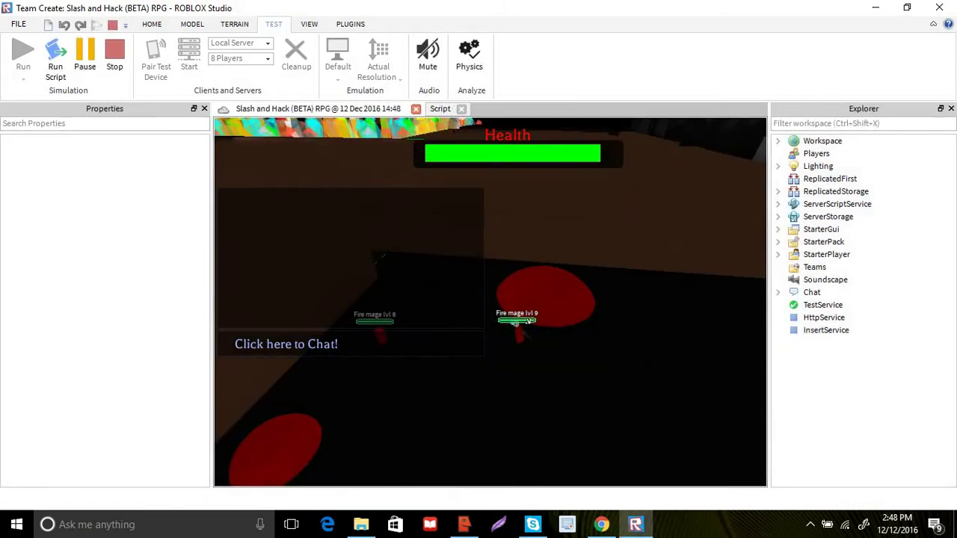
Examine the Fire mages and red domes in the maze while the simulation is running.
key(w)
right_drag(523, 331, 521, 331)
key(d)
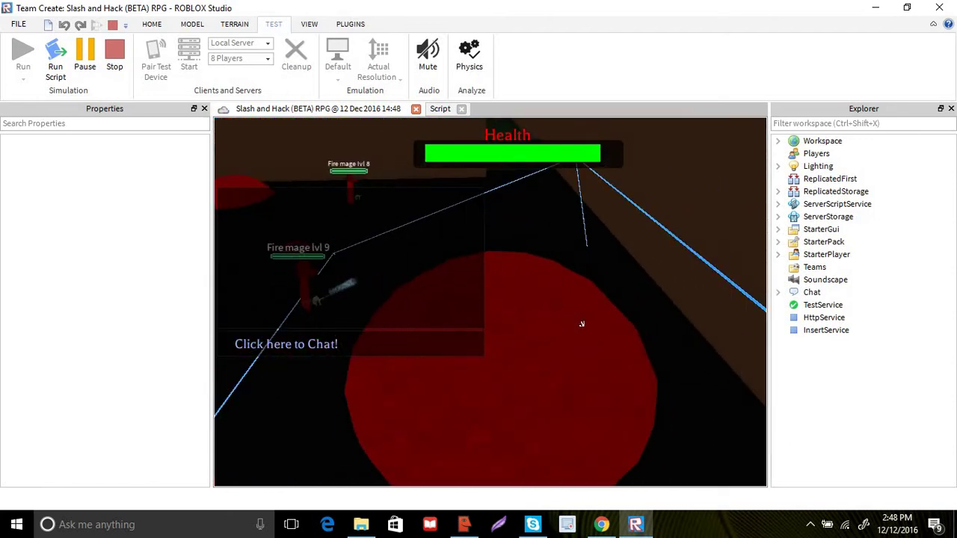
right_drag(580, 323, 483, 357)
key(w)
key(w)
key(s)
key(w)
key(w)
key(w)
key(w)
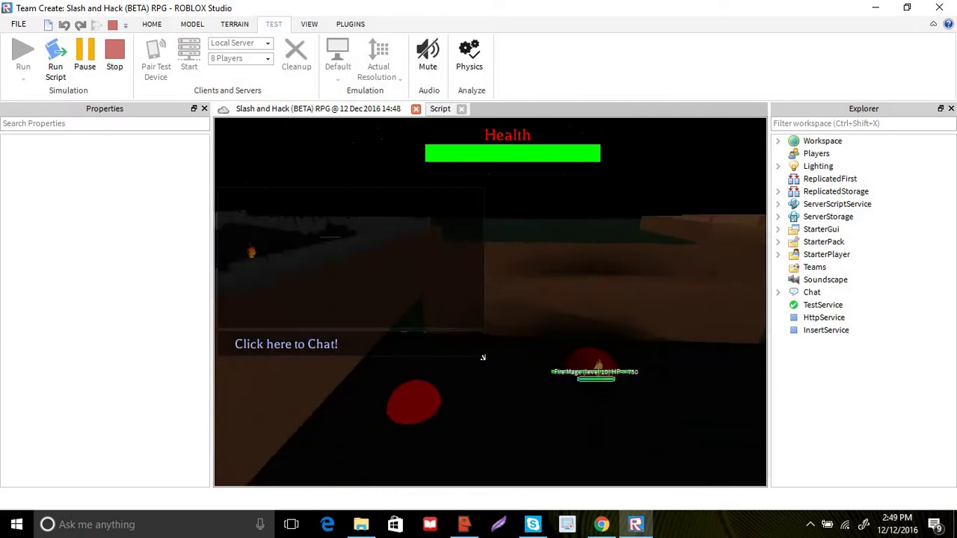
Select the spinning red ball part and open its Auto-Spin script, dismissing the testing-mode warning.
click(506, 329)
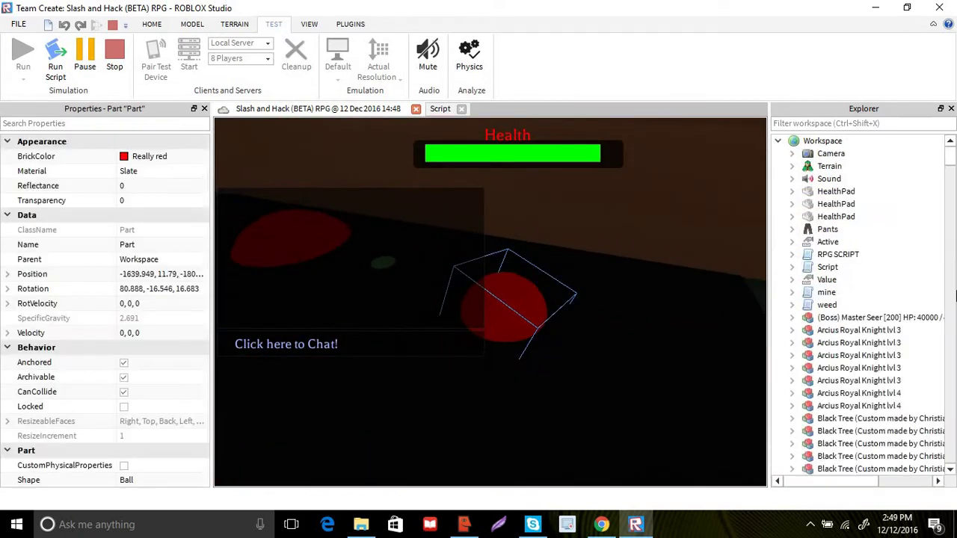
scroll(848, 385, down, 4)
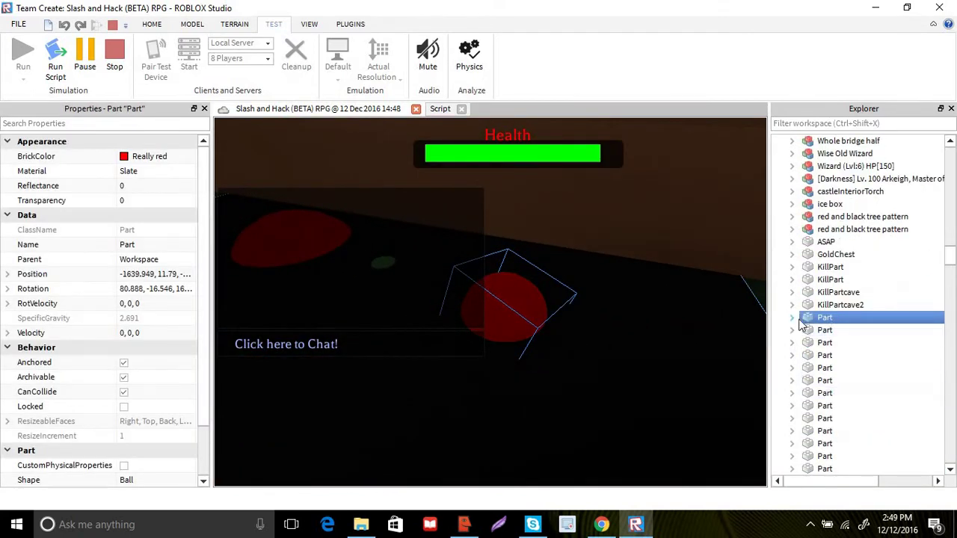
double_click(849, 331)
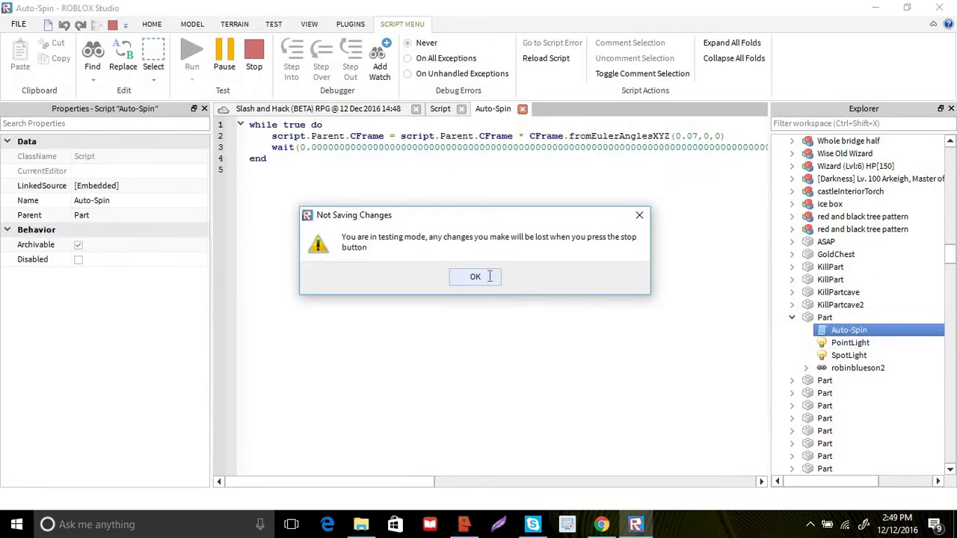
click(476, 277)
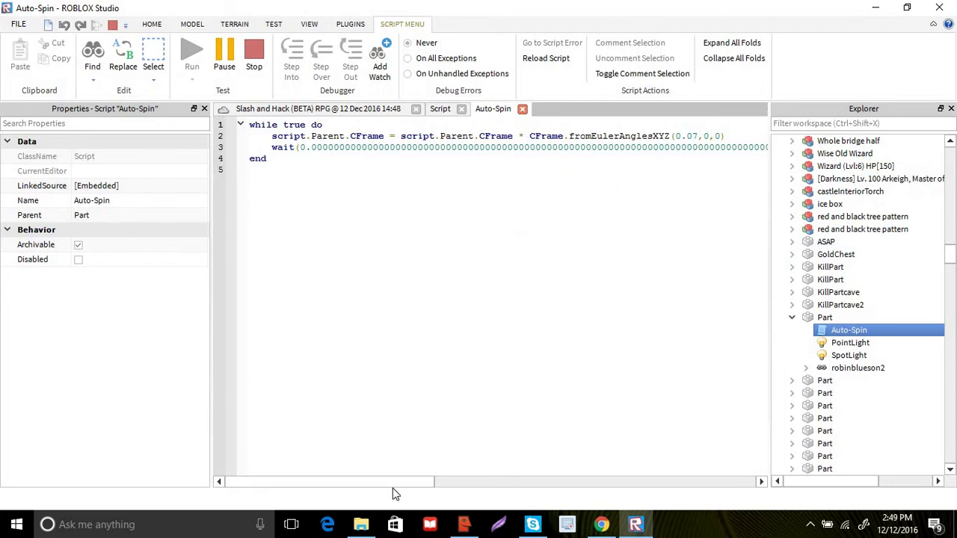
Inspect the full length of the wait line in the Auto-Spin script, and return to the start of the code.
drag(380, 482, 305, 460)
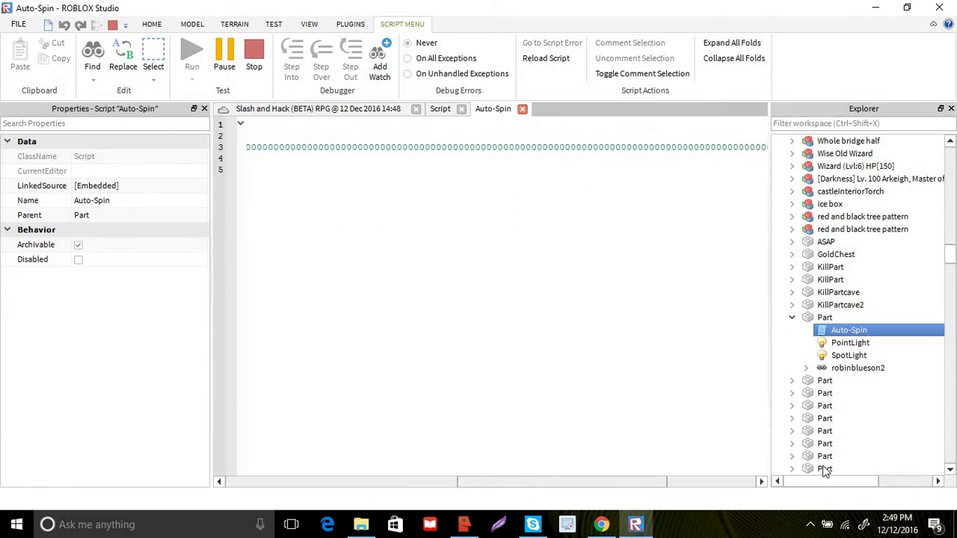
drag(773, 464, 234, 465)
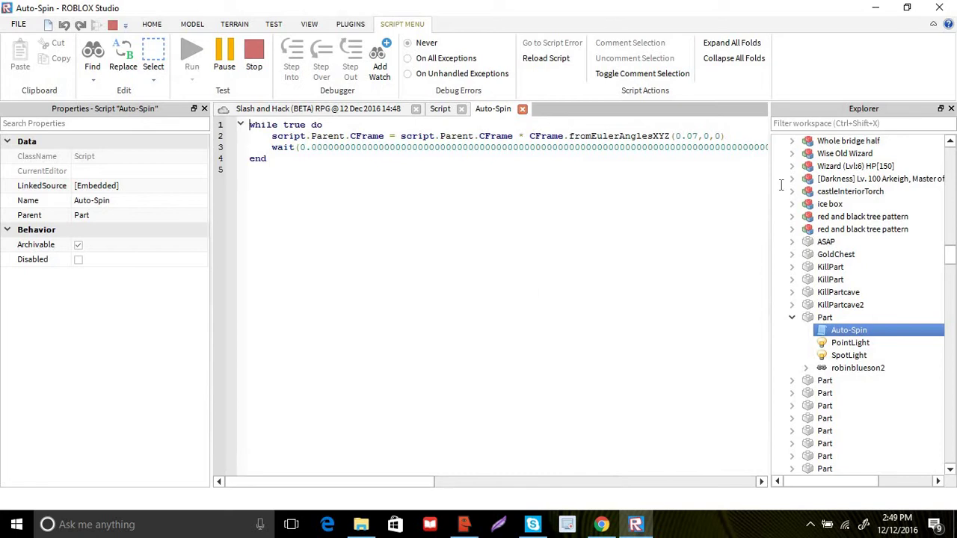
drag(356, 483, 254, 483)
mouse_move(294, 483)
mouse_down()
mouse_move(386, 450)
mouse_move(267, 461)
mouse_move(282, 490)
mouse_up()
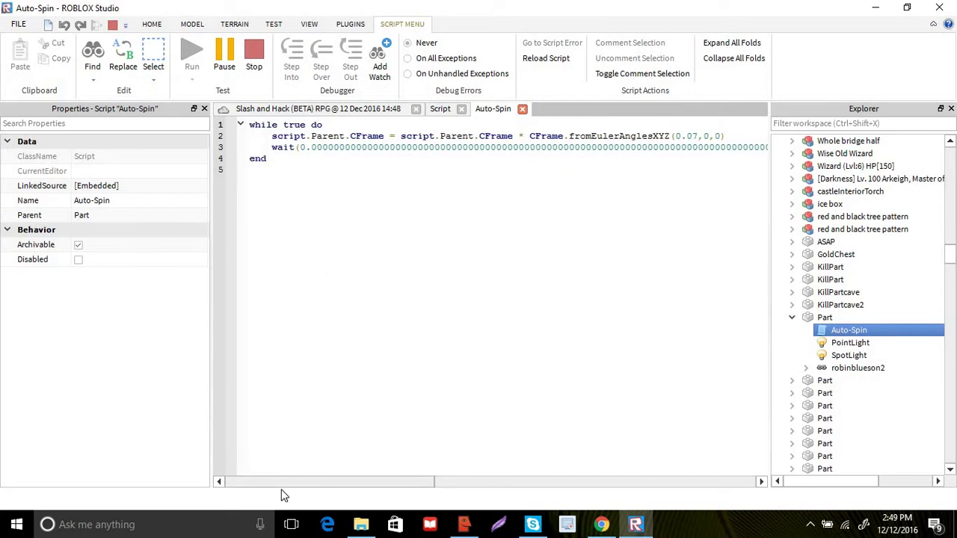
drag(283, 496, 764, 480)
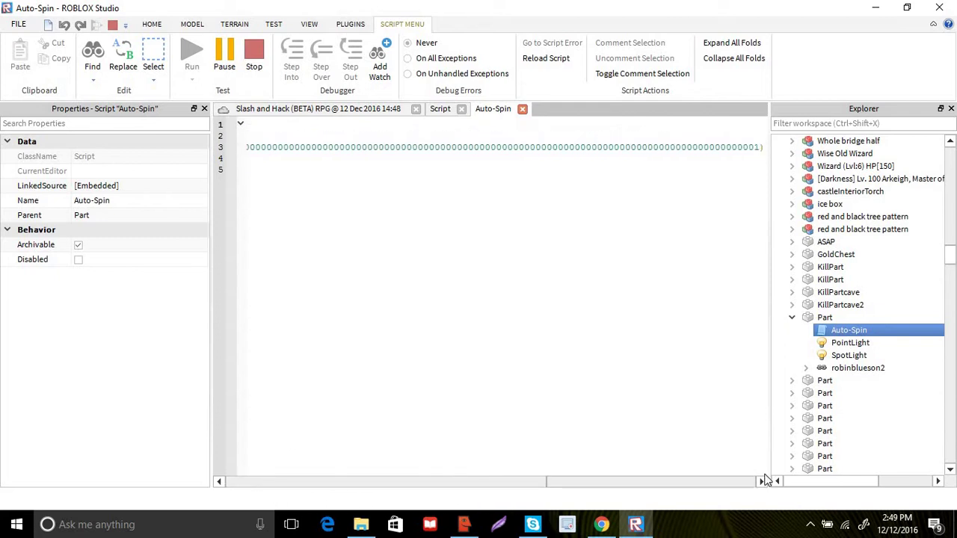
click(334, 483)
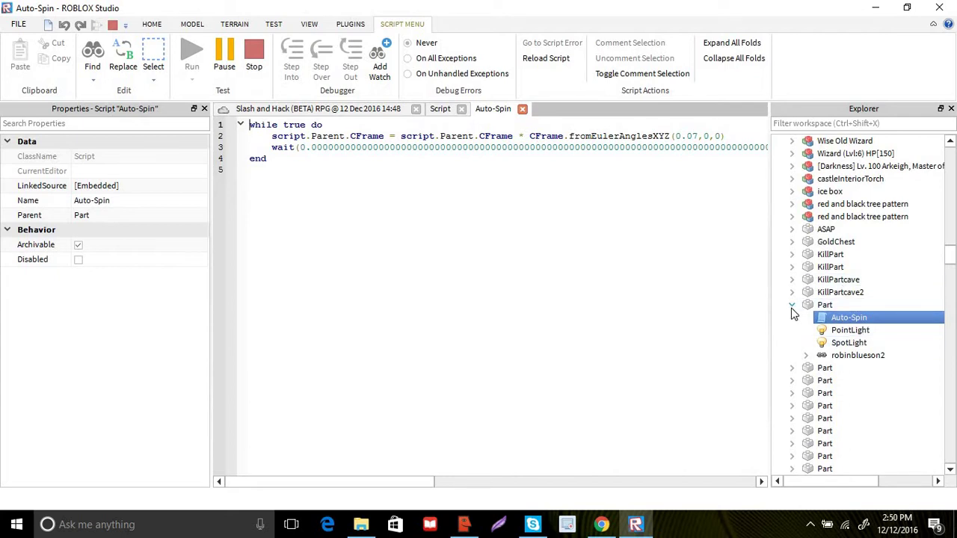
Collapse the red ball part, check the contents of the first KillPart, and return to viewing the running maze.
click(793, 306)
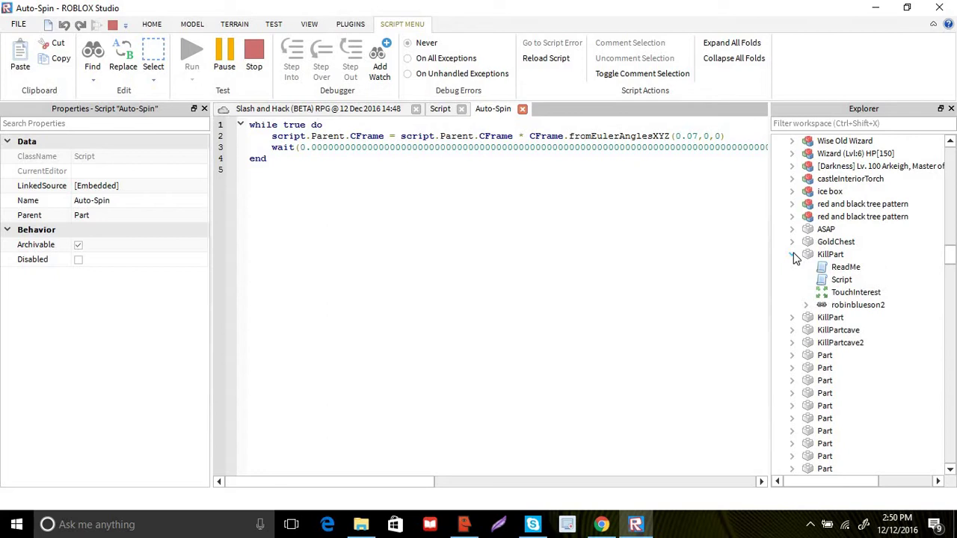
click(258, 110)
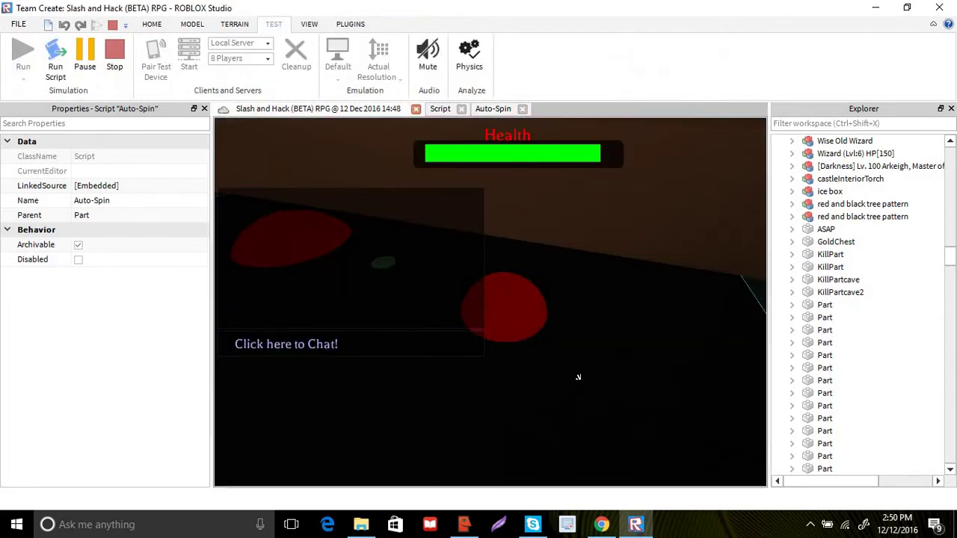
key(w)
right_drag(578, 377, 589, 361)
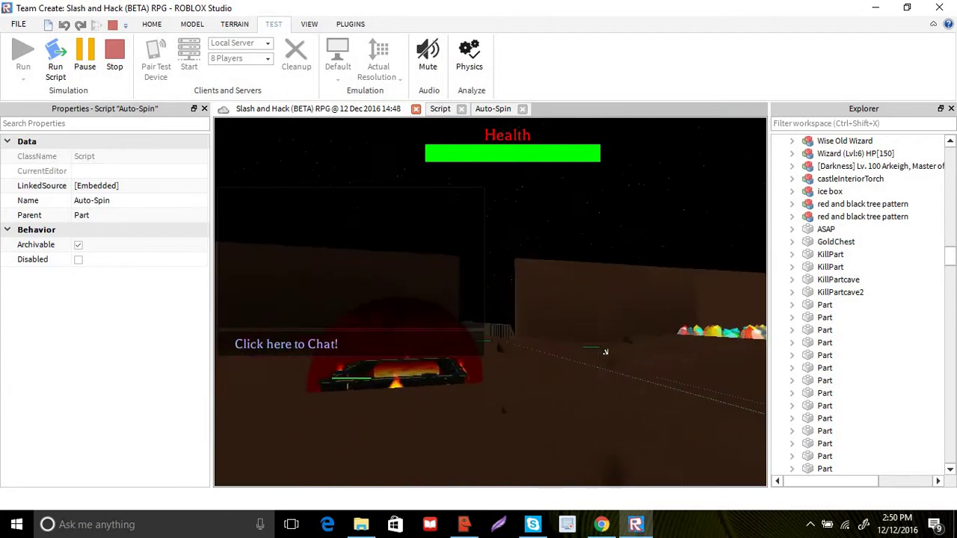
Examine the route from the maze to the village, including the area around the blue portal, while the simulation is running.
key(w)
right_drag(605, 352, 561, 299)
key(w)
key(w)
key(w)
key(w)
scroll(553, 300, down, 5)
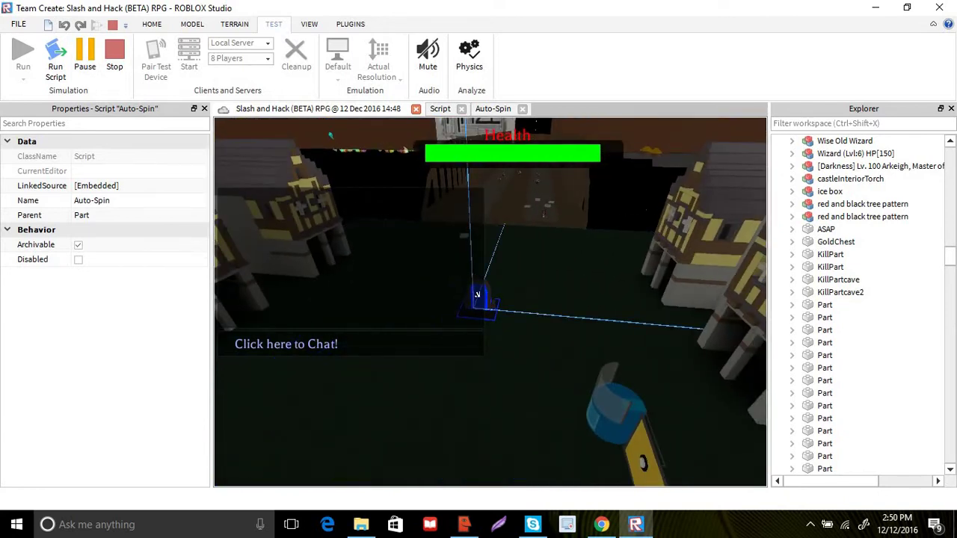
scroll(477, 294, down, 10)
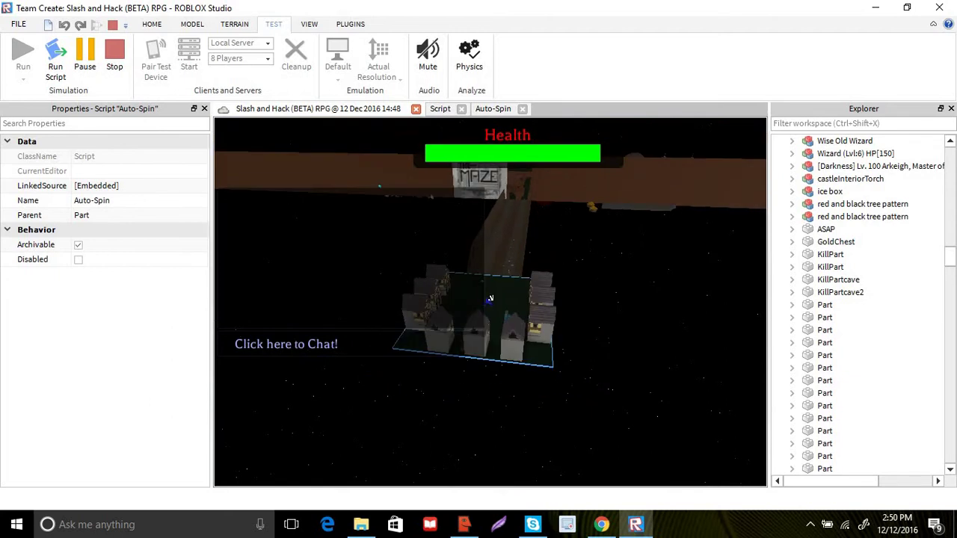
scroll(490, 298, up, 10)
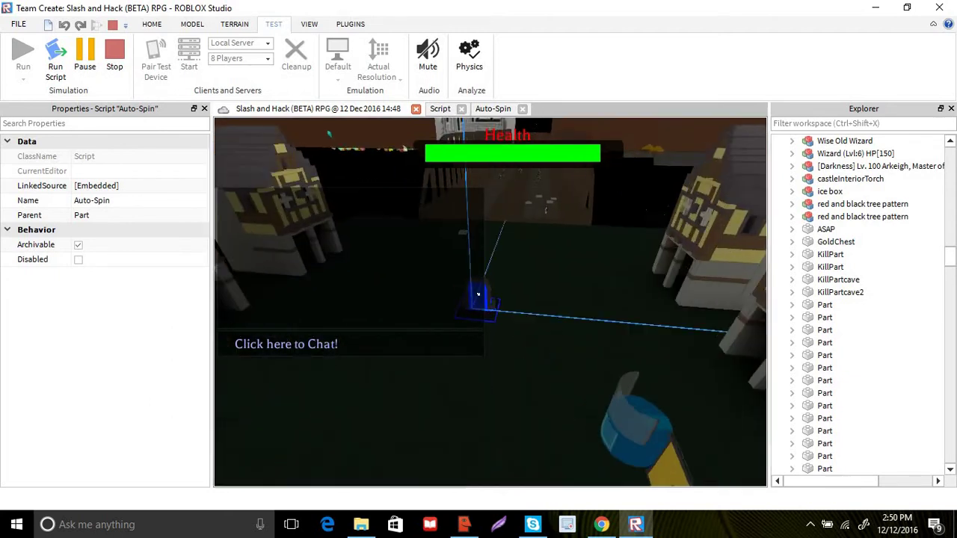
Select the blue portal model in the village, check its contents, and inspect the portal from the front.
click(492, 296)
scroll(523, 318, down, 10)
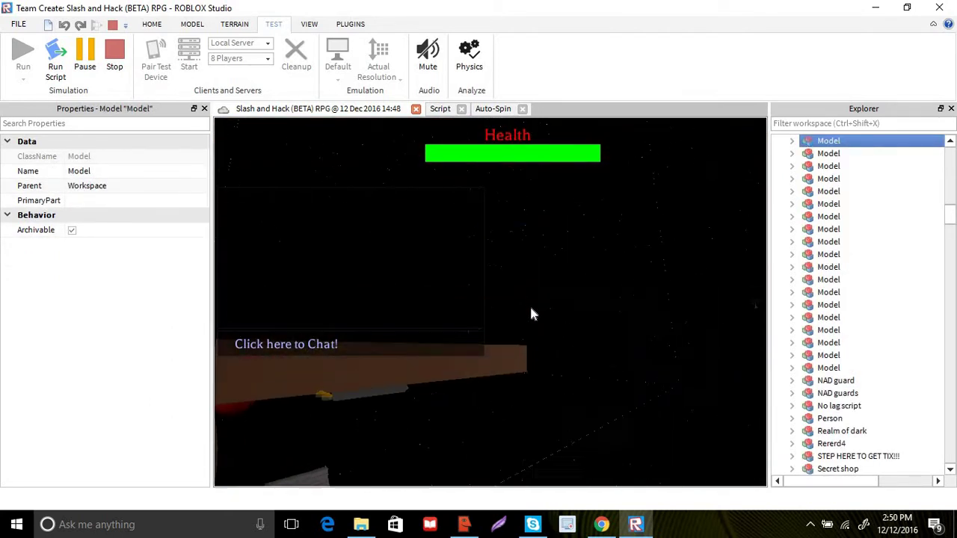
scroll(531, 313, up, 8)
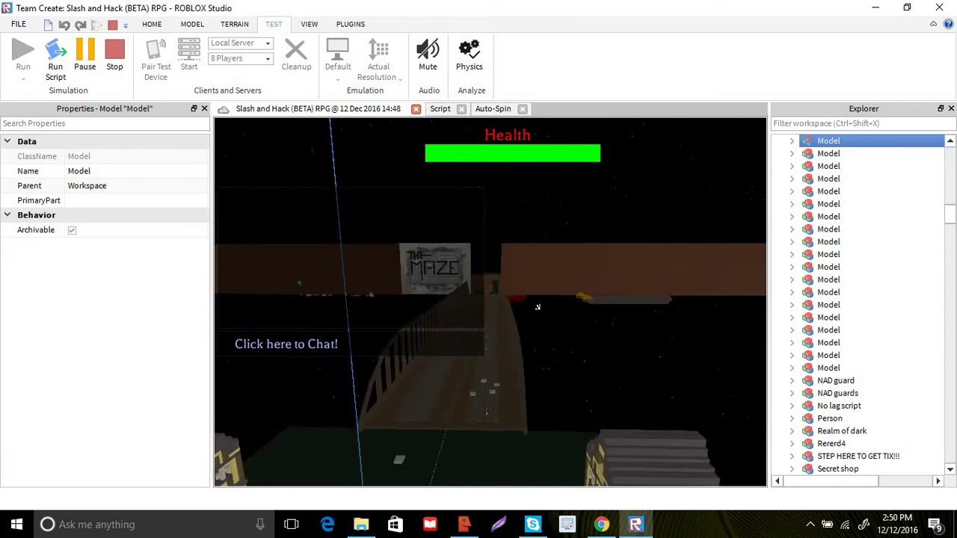
right_drag(537, 307, 516, 352)
scroll(531, 308, up, 4)
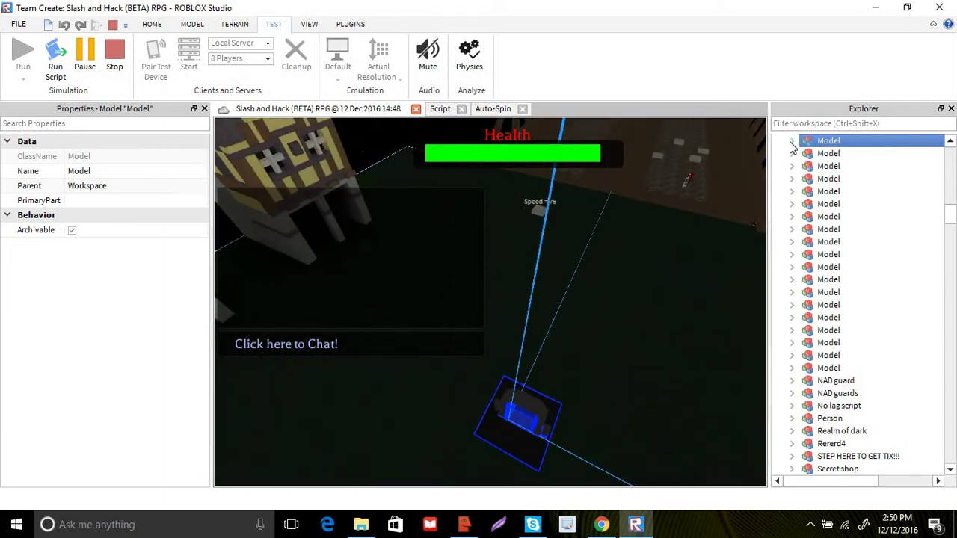
click(791, 142)
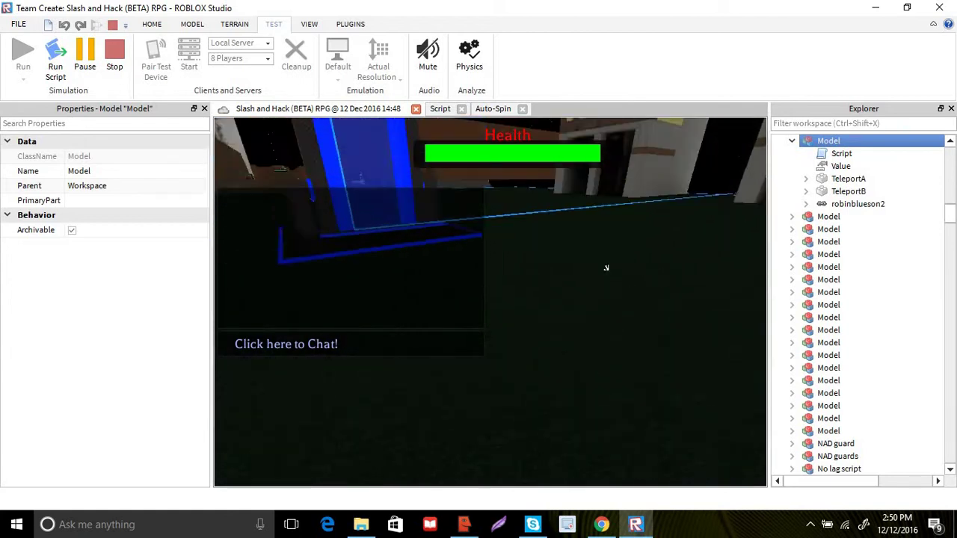
right_drag(607, 268, 615, 287)
click(616, 287)
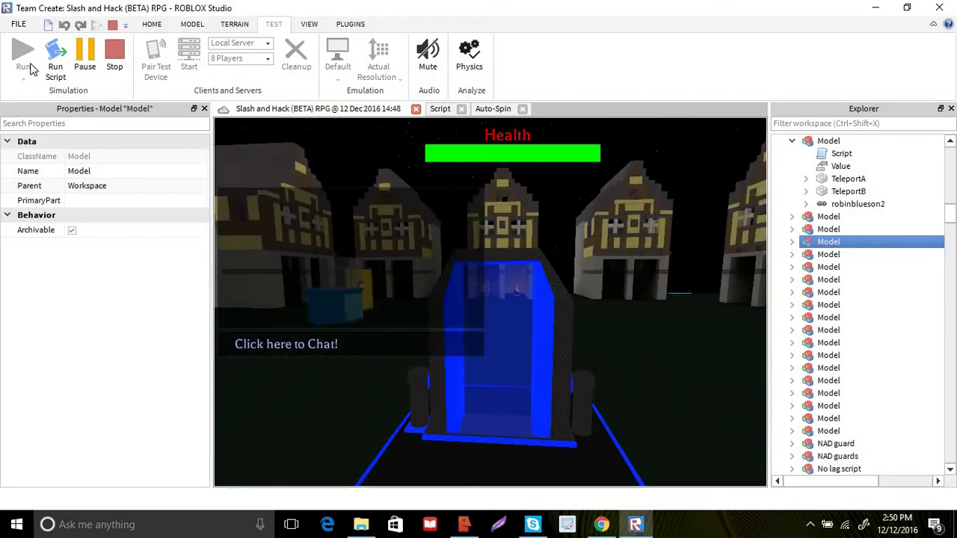
Stop the simulation, start a Play Here test in the maze, and walk the character past the Fire mages.
click(121, 57)
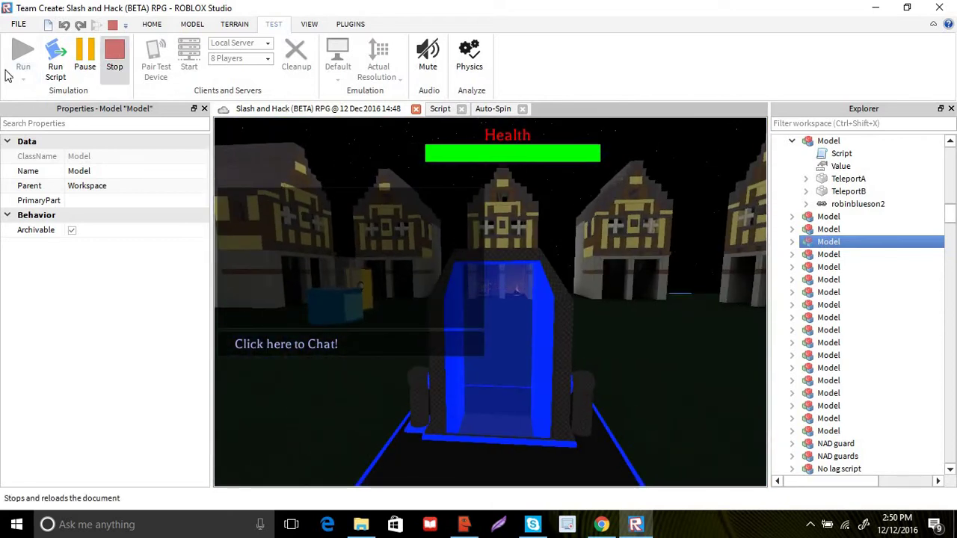
click(23, 78)
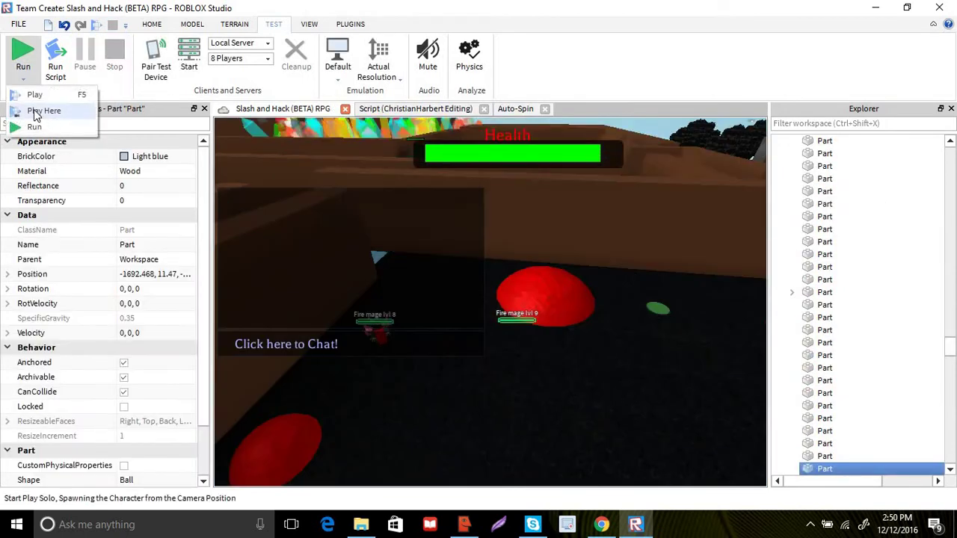
key(Return)
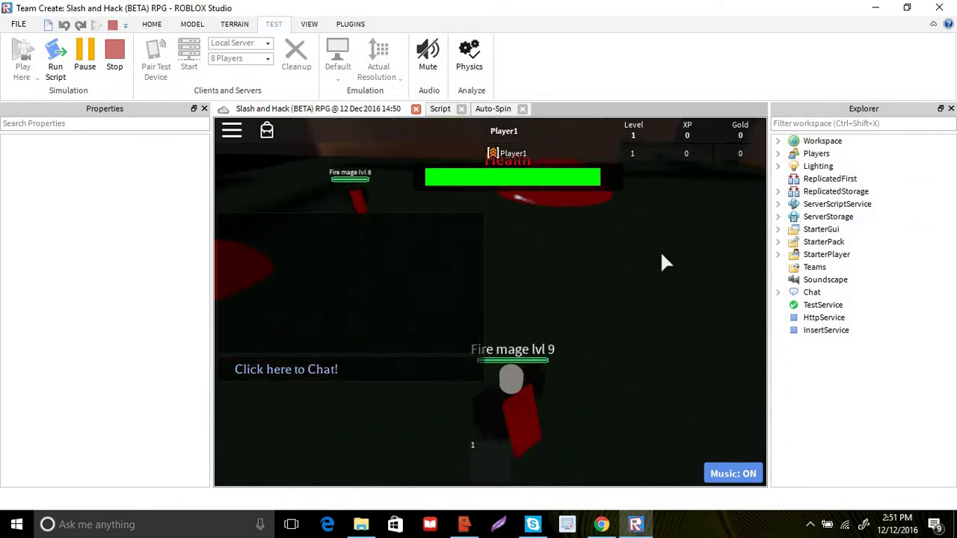
key(w)
right_drag(655, 253, 655, 253)
key(w)
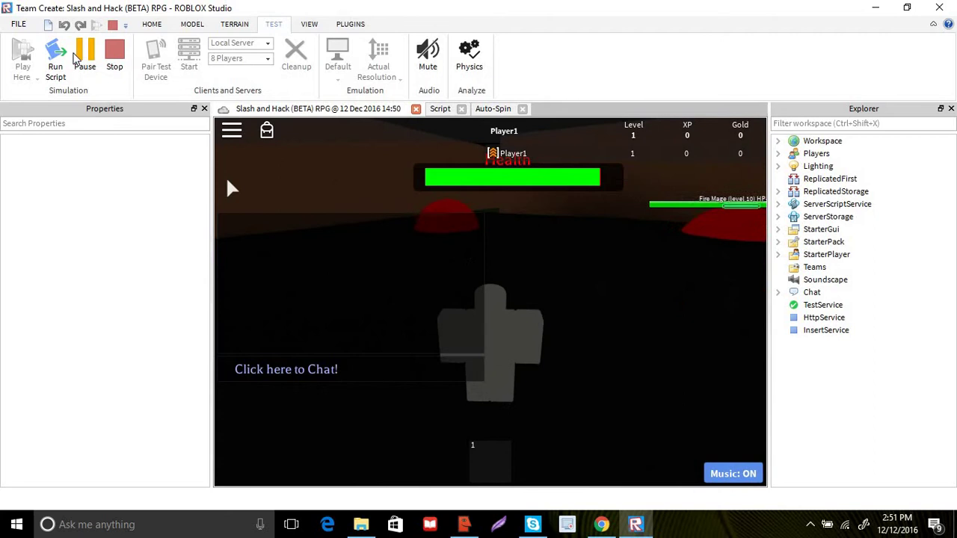
Stop the Play Here test, start a regular Play test, and walk the character forward from the spawn.
click(114, 60)
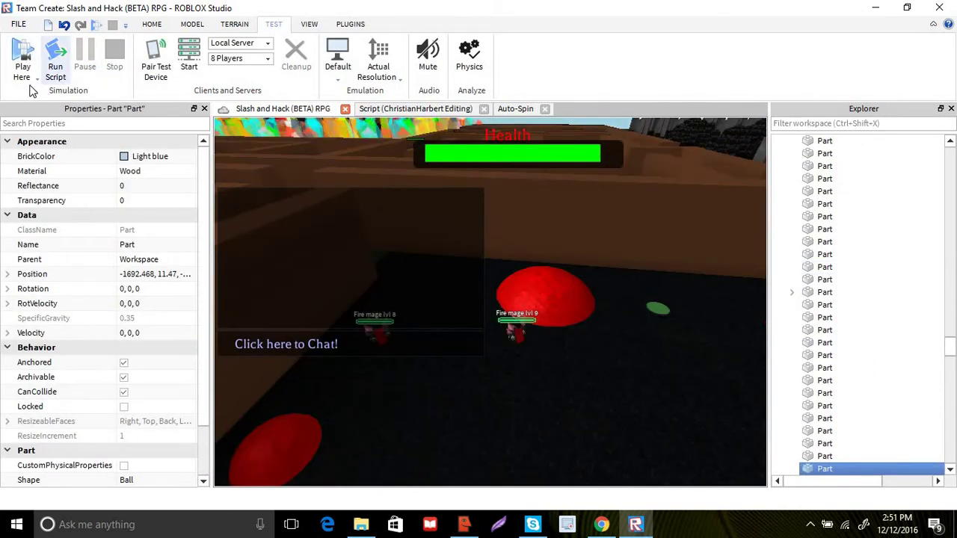
click(39, 81)
click(38, 95)
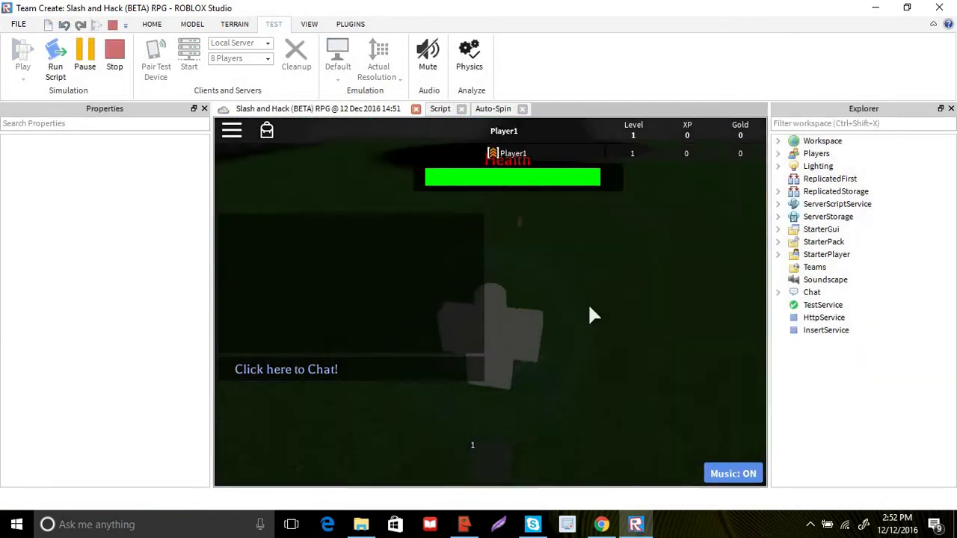
right_drag(601, 289, 585, 269)
key(w)
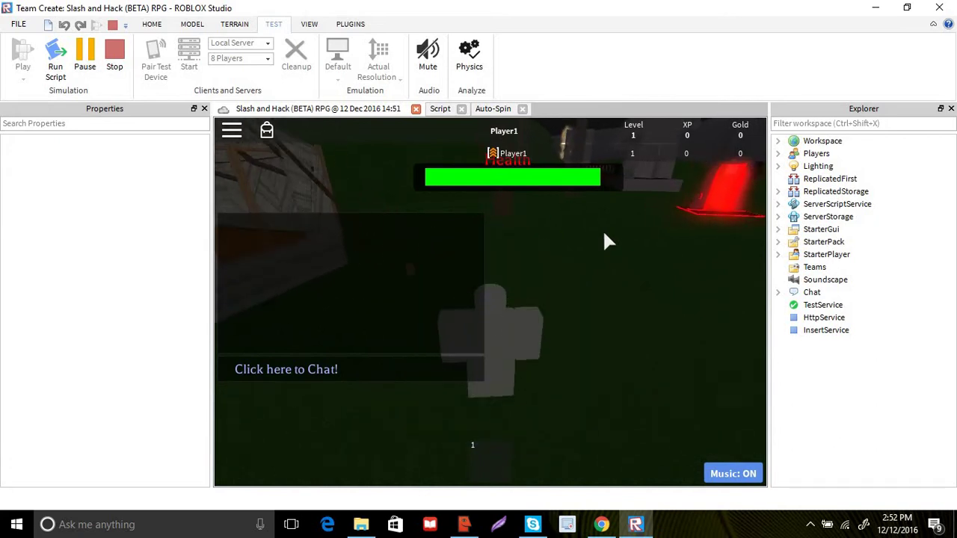
Toggle the tool in slot 1 and look around the forest area near the red portal.
key(1)
right_drag(605, 234, 603, 230)
right_drag(650, 267, 650, 267)
scroll(650, 267, up, 3)
scroll(490, 302, down, 4)
right_drag(502, 312, 502, 312)
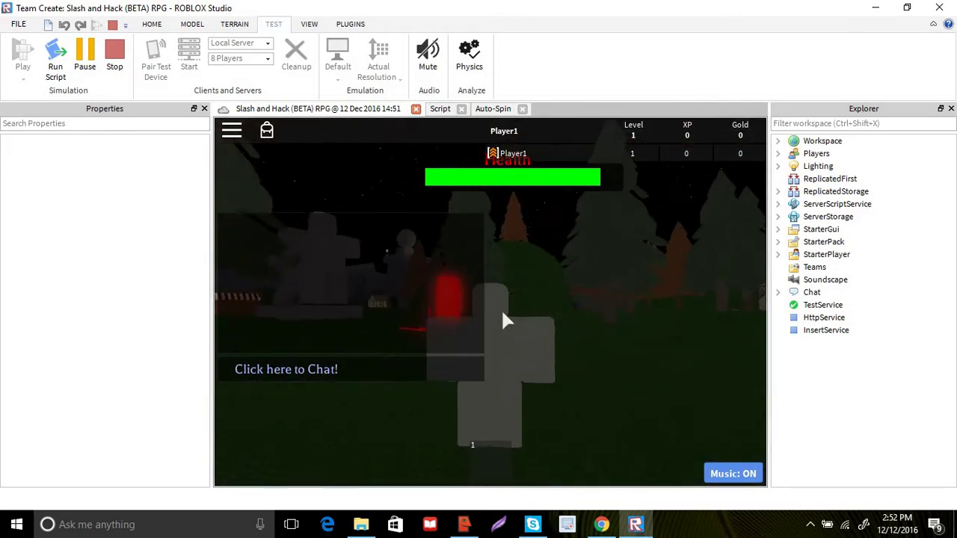
Walk the character through the red portal to the village and look around beside the blue portal.
key(w)
right_drag(547, 288, 549, 287)
key(w)
key(w)
key(w)
key(s)
right_drag(532, 231, 532, 232)
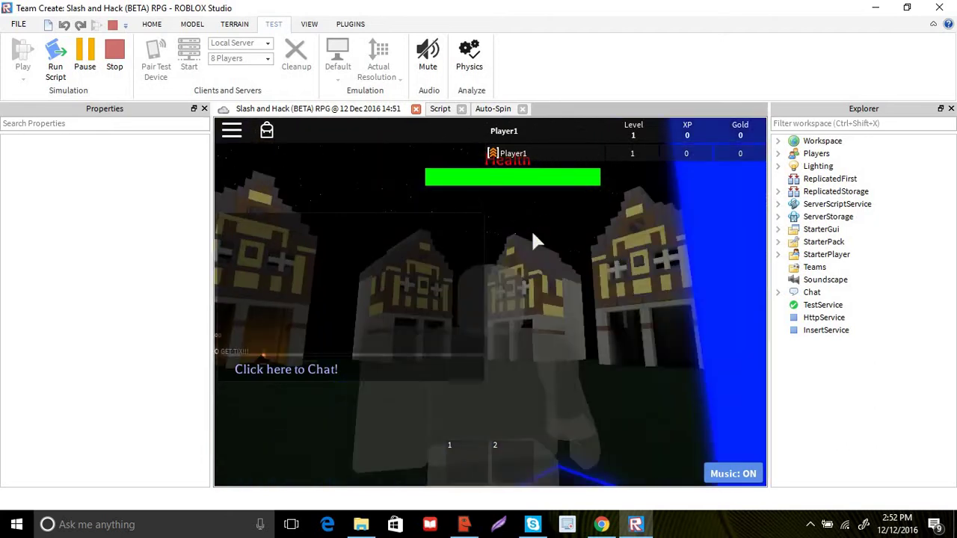
Return the character through the blue portal to the forest and face the red portal.
scroll(550, 230, up, 3)
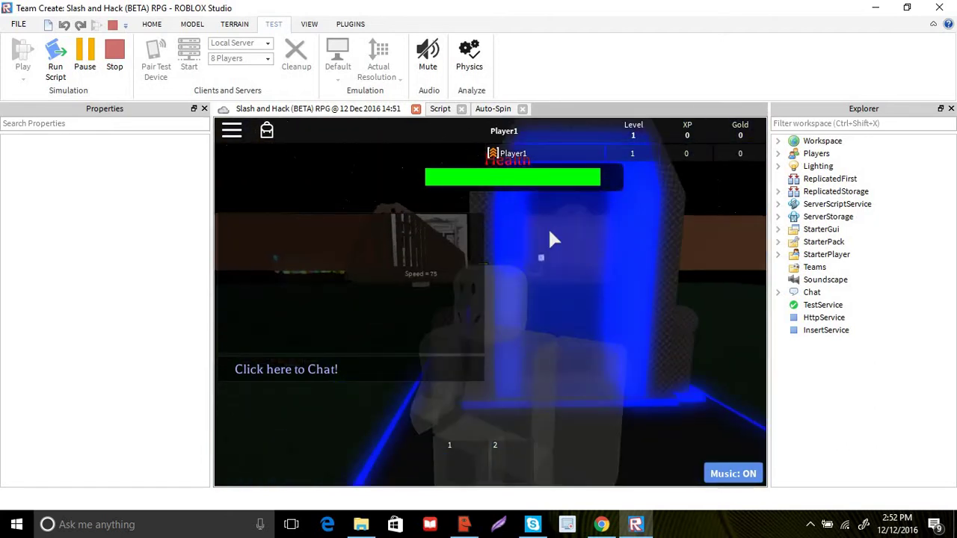
right_drag(550, 231, 550, 230)
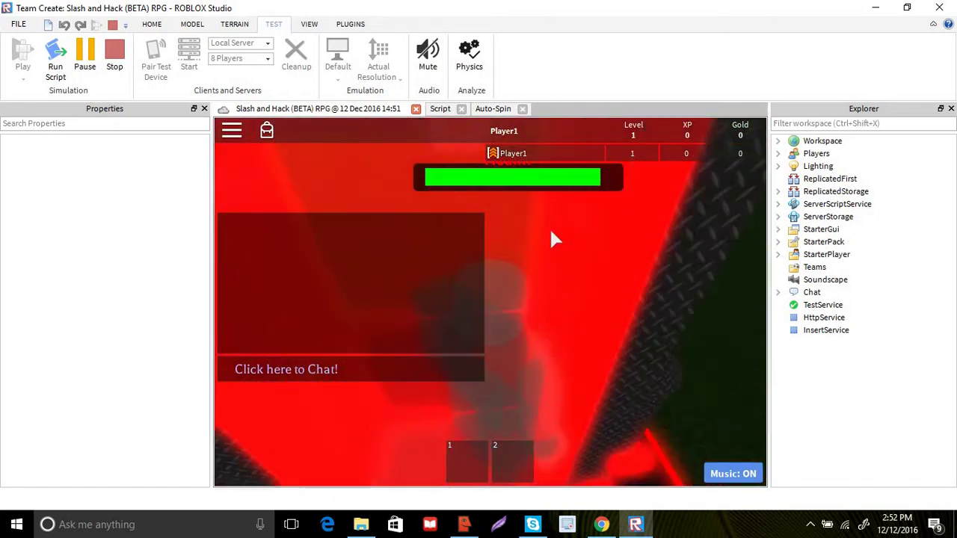
key(w)
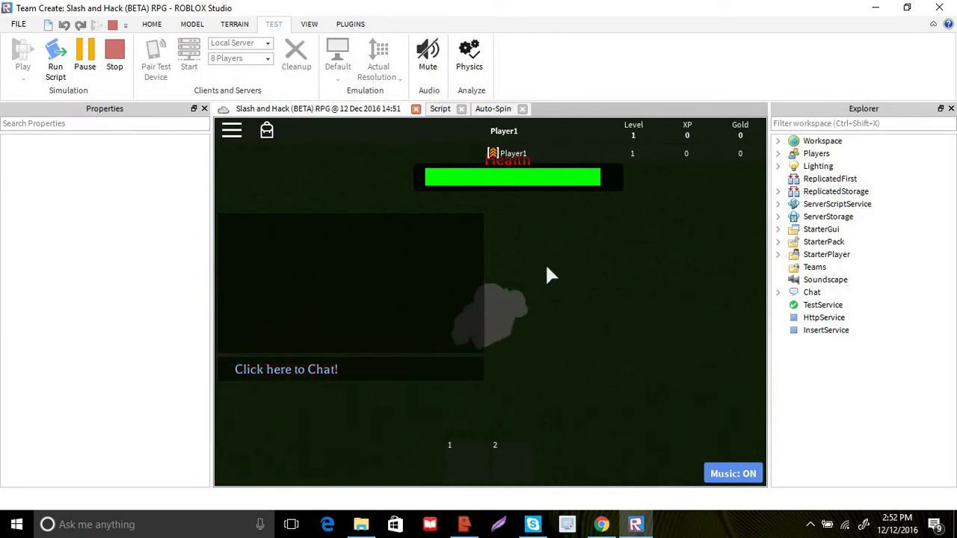
right_drag(547, 266, 547, 266)
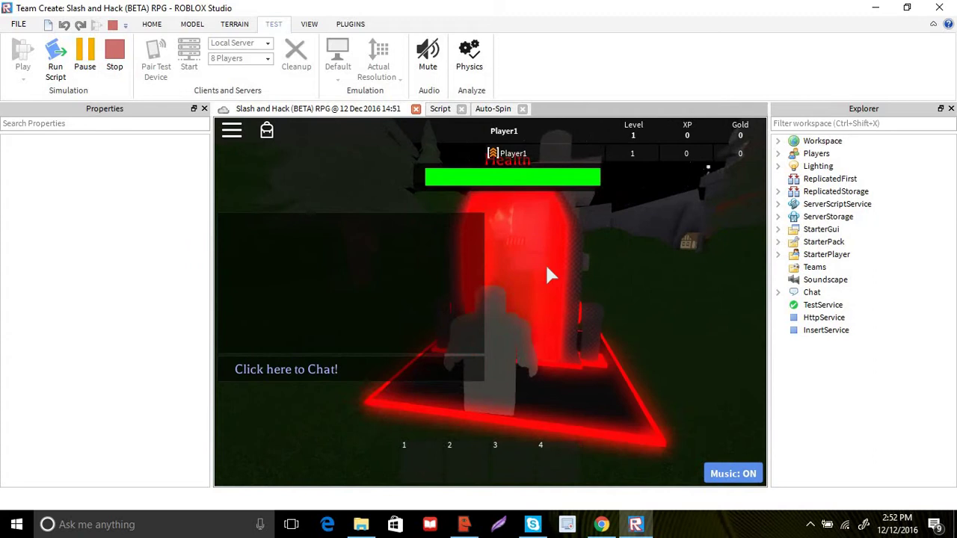
Take the character through the red portal again and walk around the blue portal in the village.
key(w)
key(d)
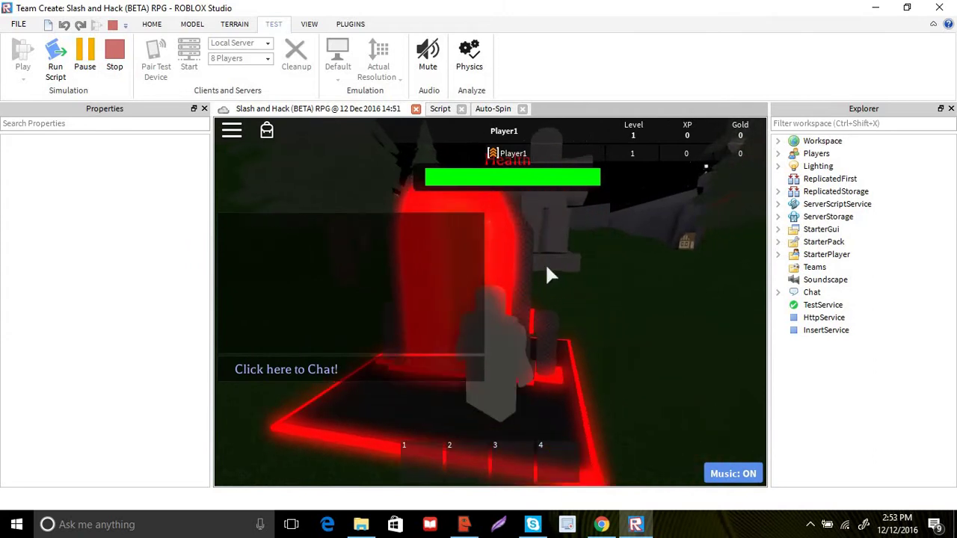
key(w)
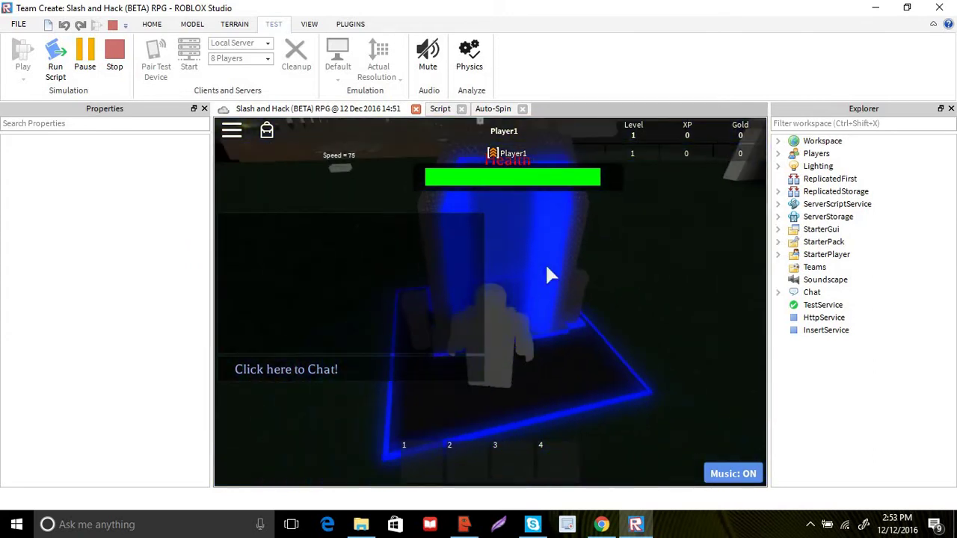
key(w)
key(d)
key(w)
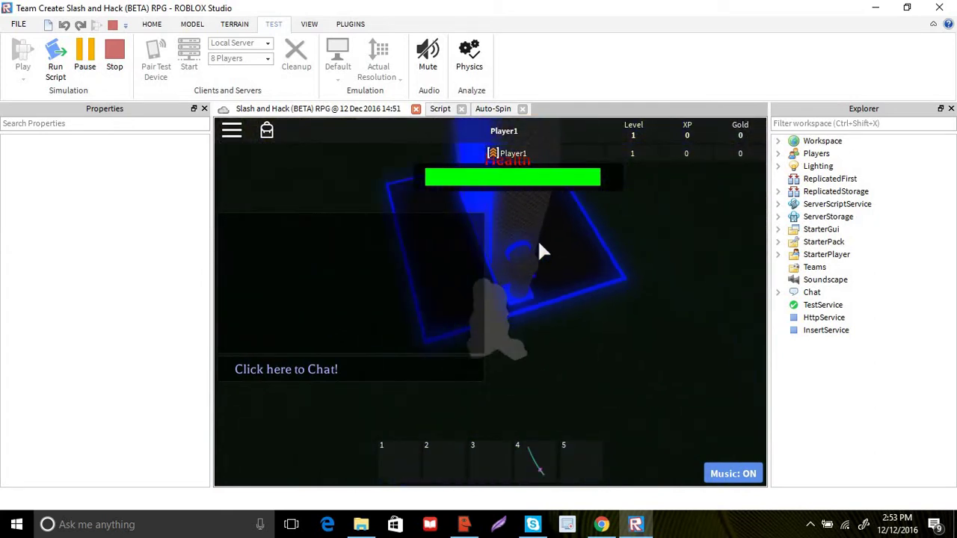
Walk the character across the village to the blue and yellow object near the houses and jump beside it.
key(w)
right_drag(537, 239, 537, 238)
key(w)
right_drag(561, 272, 546, 294)
key(w)
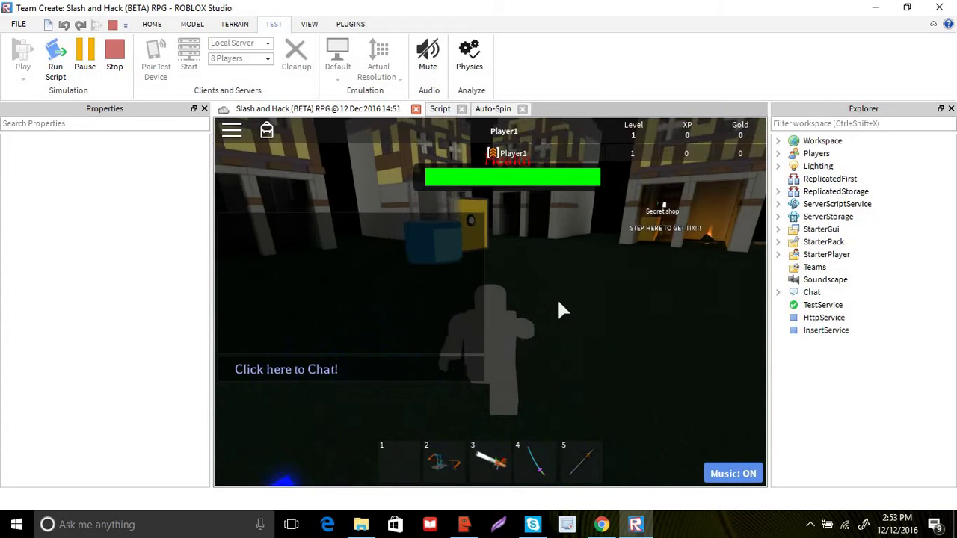
key(w)
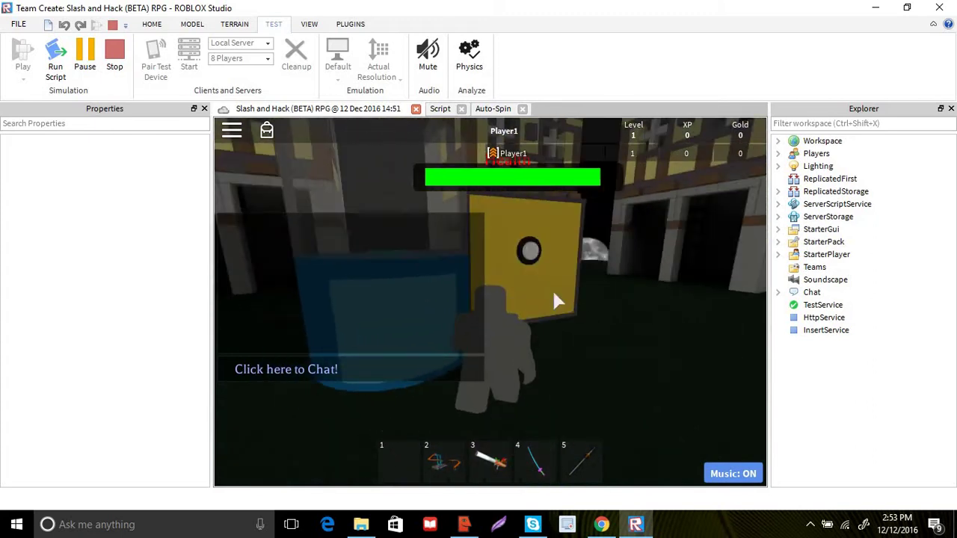
key(space)
key(w)
Move the character back across the village to the blue portal and jump in front of it in a close-up view.
right_drag(553, 292, 564, 289)
key(w)
key(w)
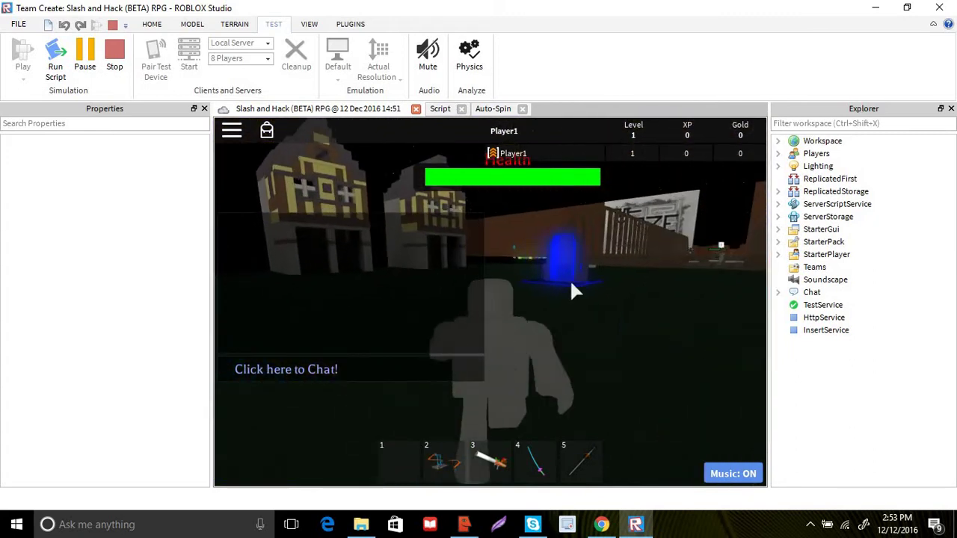
scroll(532, 283, up, 5)
key(w)
scroll(540, 272, up, 2)
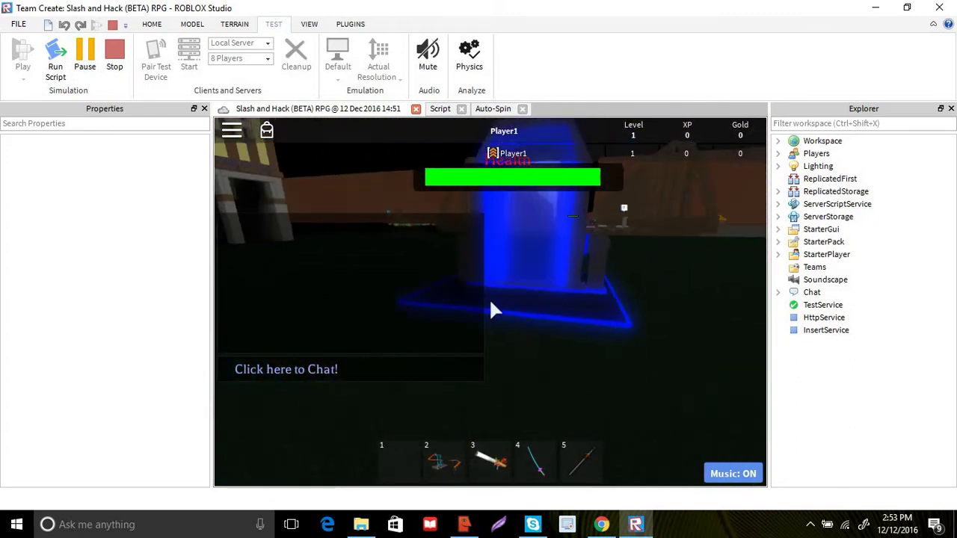
key(w)
key(space)
key(space)
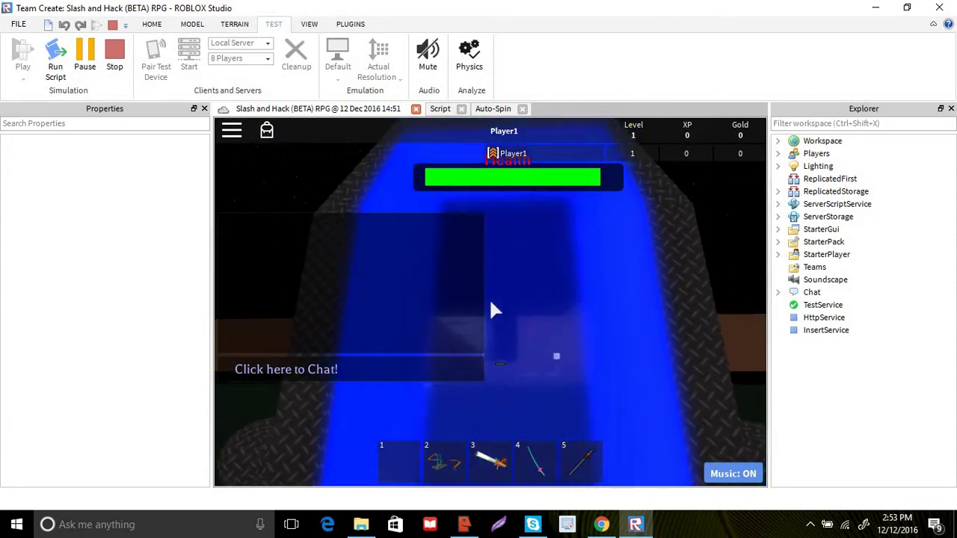
Return to a third-person view of the character and inspect the front of the blue portal.
scroll(491, 300, down, 4)
key(w)
right_drag(492, 291, 493, 286)
key(w)
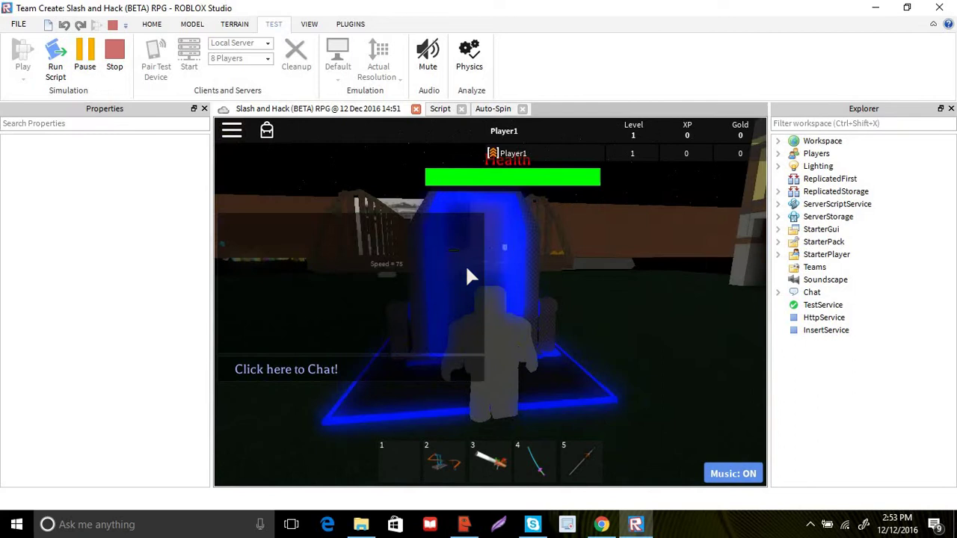
Walk the character away from the blue portal and explore the village houses near the tix spot.
key(w)
right_drag(642, 257, 665, 266)
key(space)
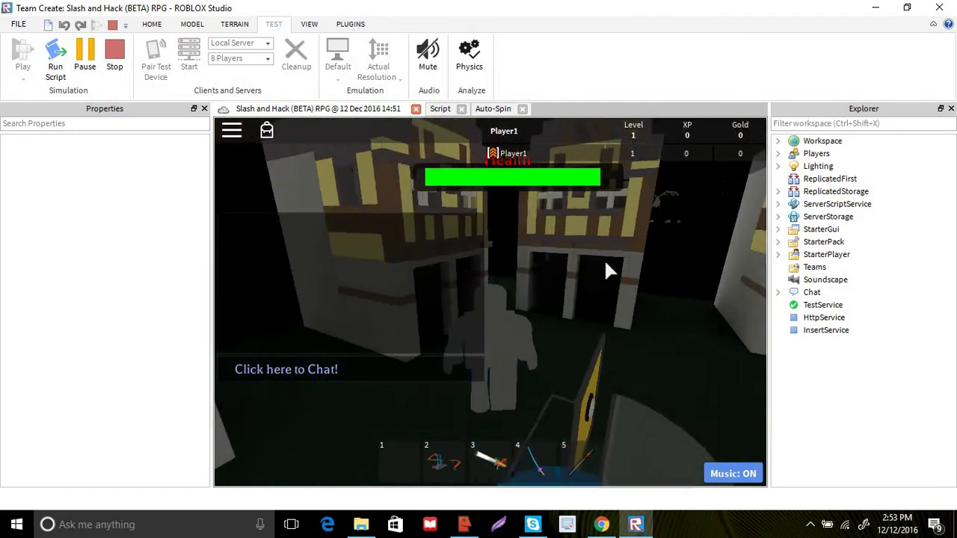
right_drag(606, 262, 609, 258)
key(w)
key(w)
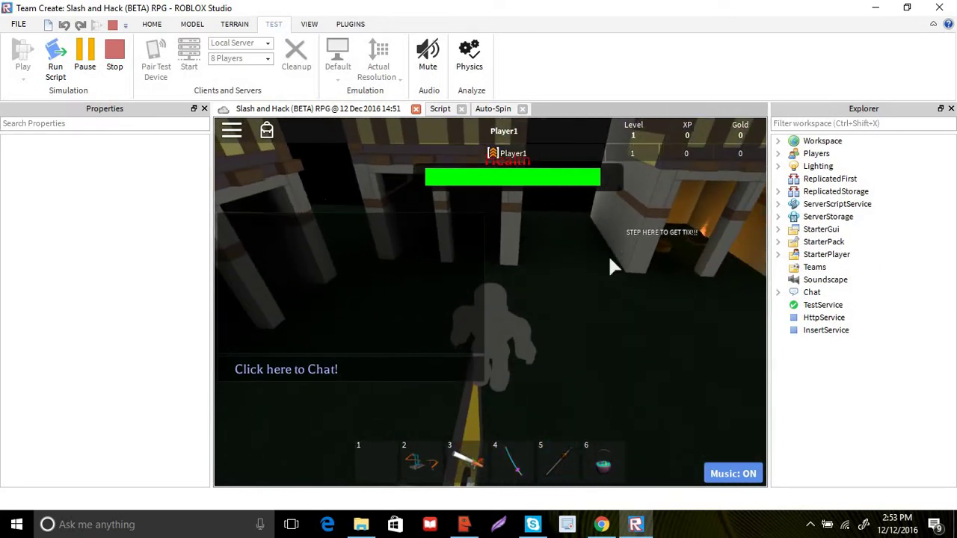
Move the character around the play area, toggle the weapon in slot 5, and approach the red portal.
right_drag(634, 323, 633, 338)
key(space)
key(d)
key(a)
key(5)
key(w)
key(5)
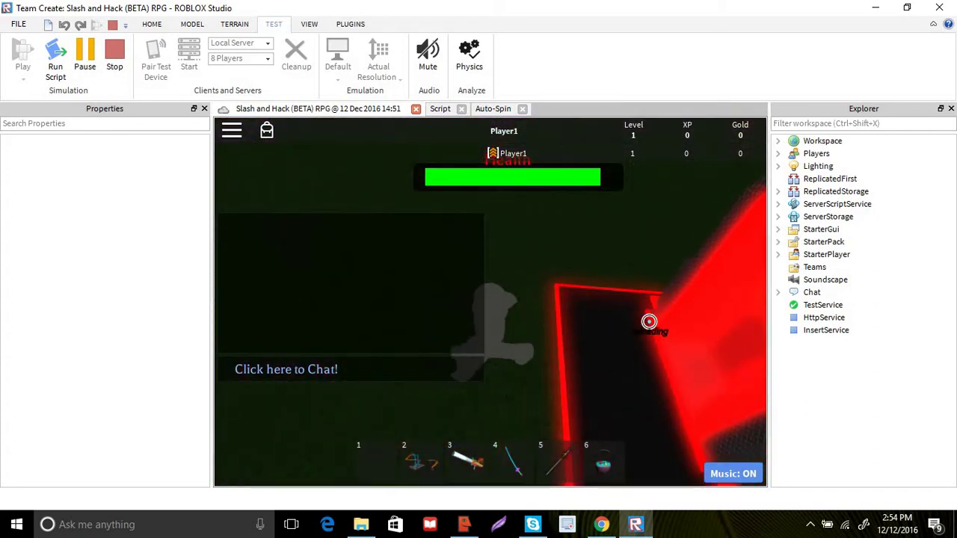
Pause the play test and dismiss the testing-mode warning over the opened script.
click(85, 56)
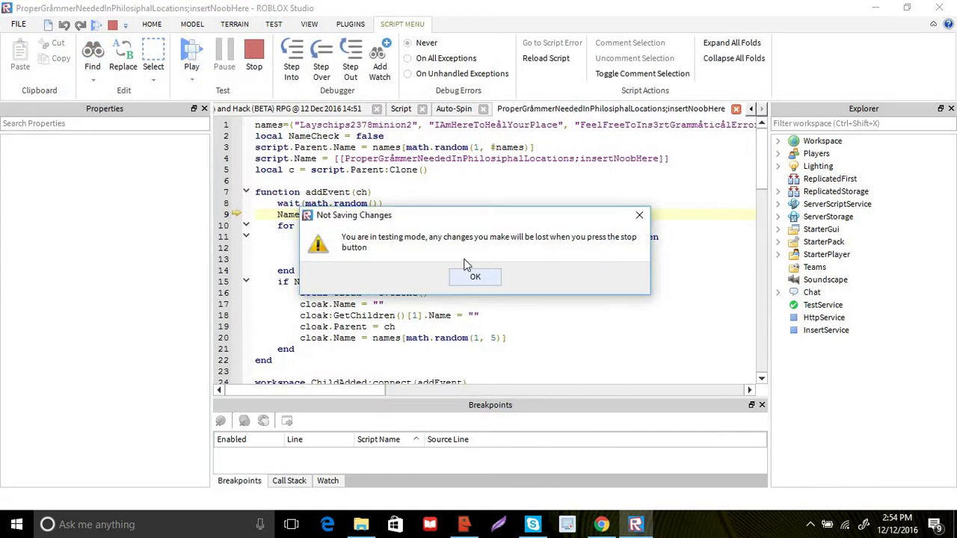
click(475, 277)
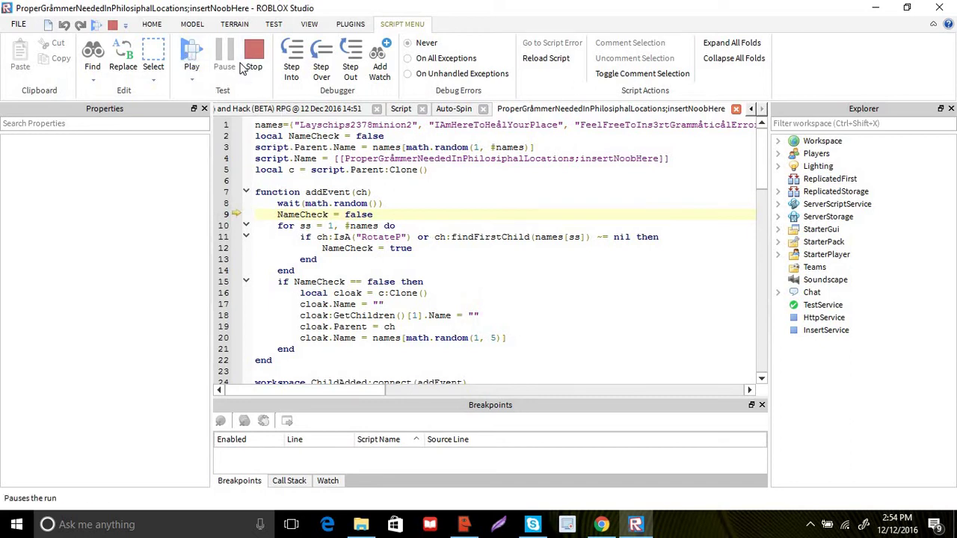
Stop the play test and fly the editor view from the maze across the bridge to the village's blue portal.
click(252, 60)
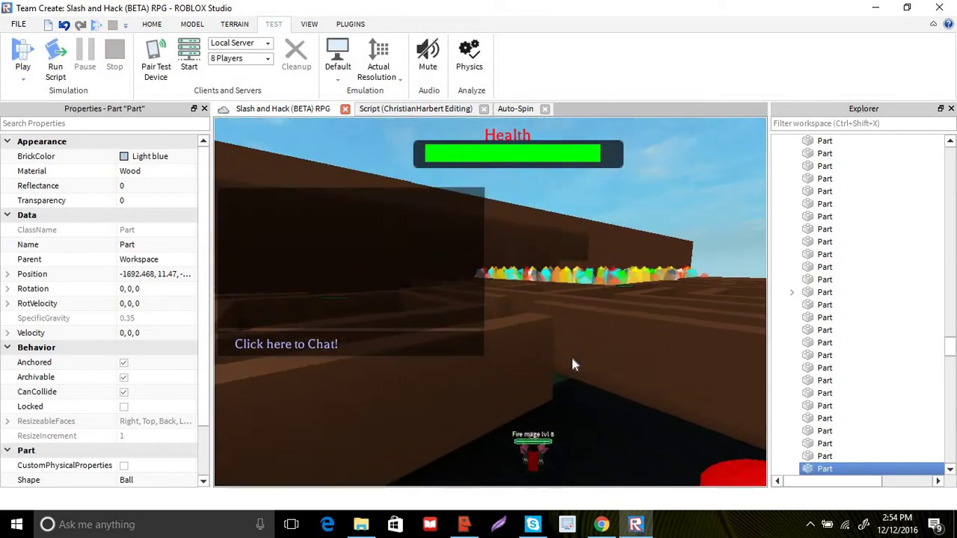
key(w)
right_drag(572, 360, 532, 373)
key(w)
key(w)
key(w)
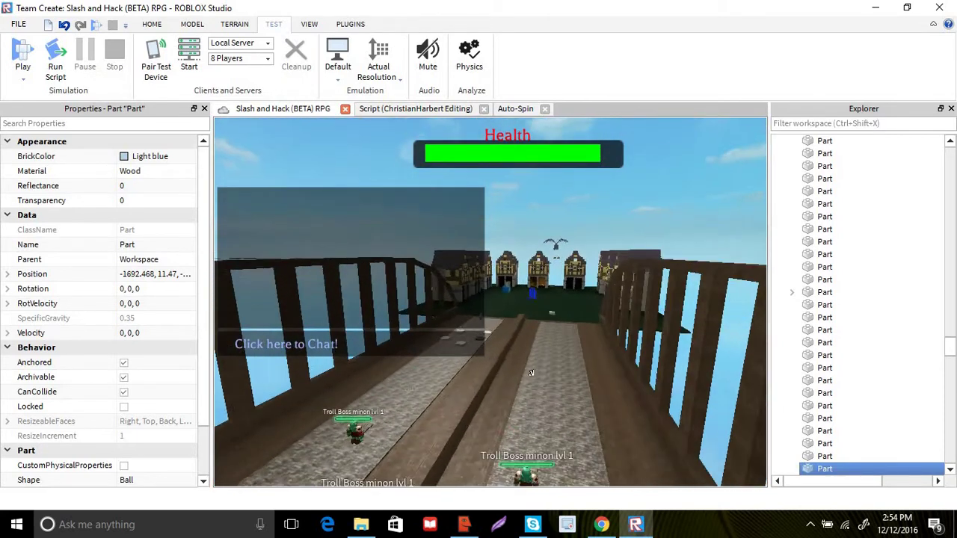
key(w)
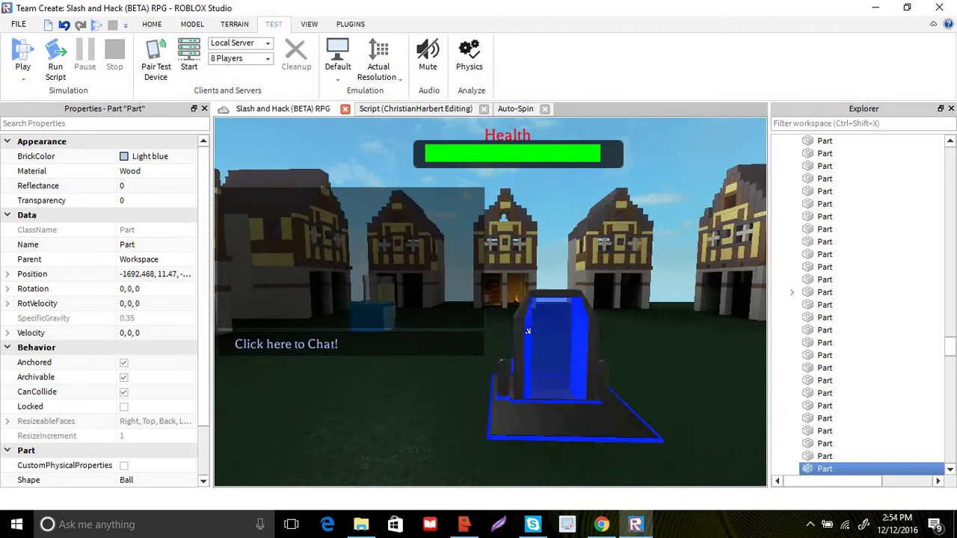
key(w)
Examine the blue portal in the village from its front and back at close range.
right_drag(528, 330, 494, 338)
key(s)
key(a)
key(w)
key(w)
key(s)
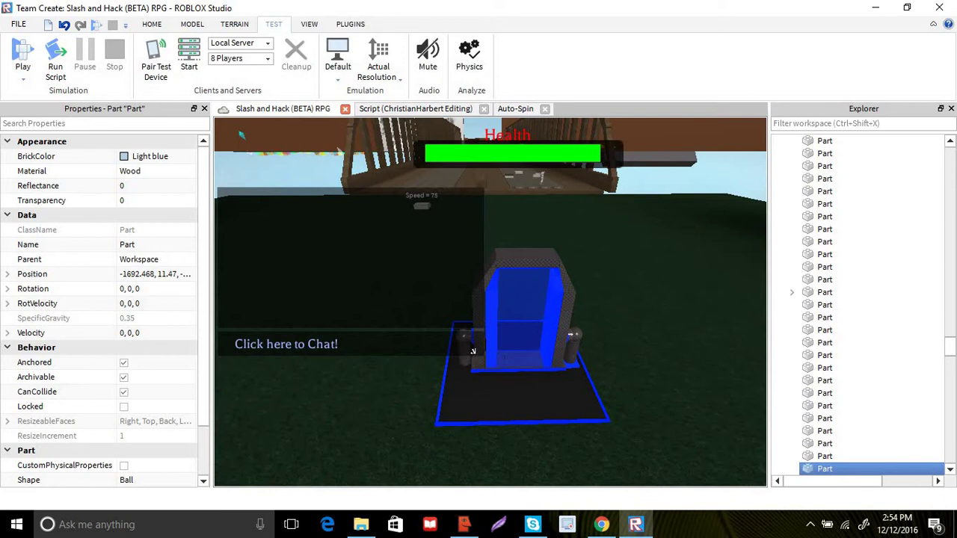
key(w)
key(s)
key(w)
right_drag(494, 339, 473, 351)
key(s)
key(w)
key(d)
key(a)
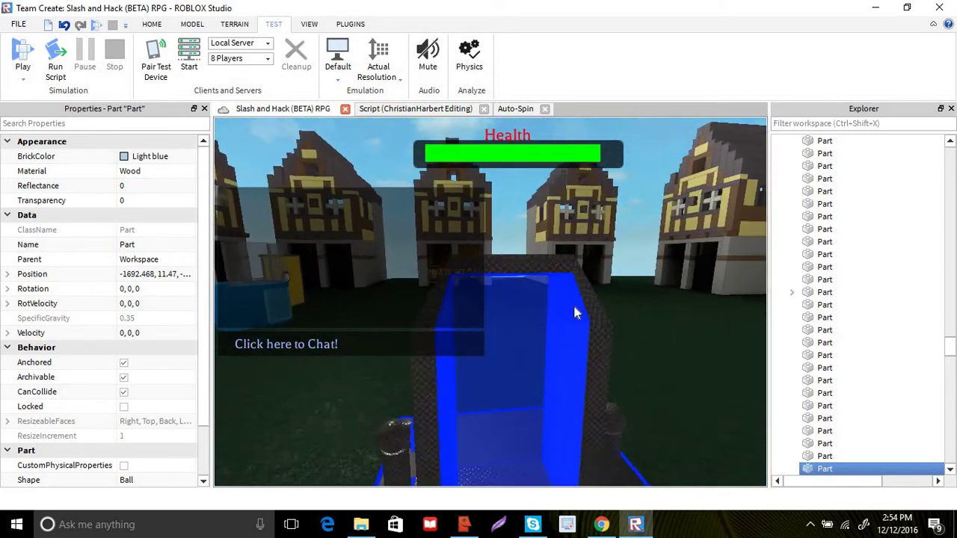
key(w)
Select the blue portal's teleporter model and open the Script inside it.
right_click(572, 317)
click(601, 329)
key(s)
right_drag(672, 304, 590, 328)
key(w)
key(s)
key(w)
click(633, 325)
key(d)
key(a)
key(s)
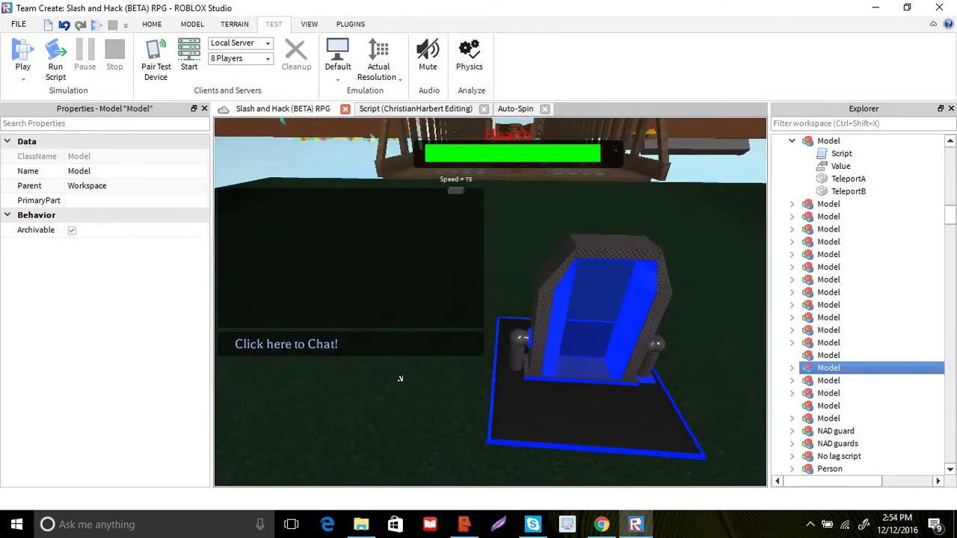
key(w)
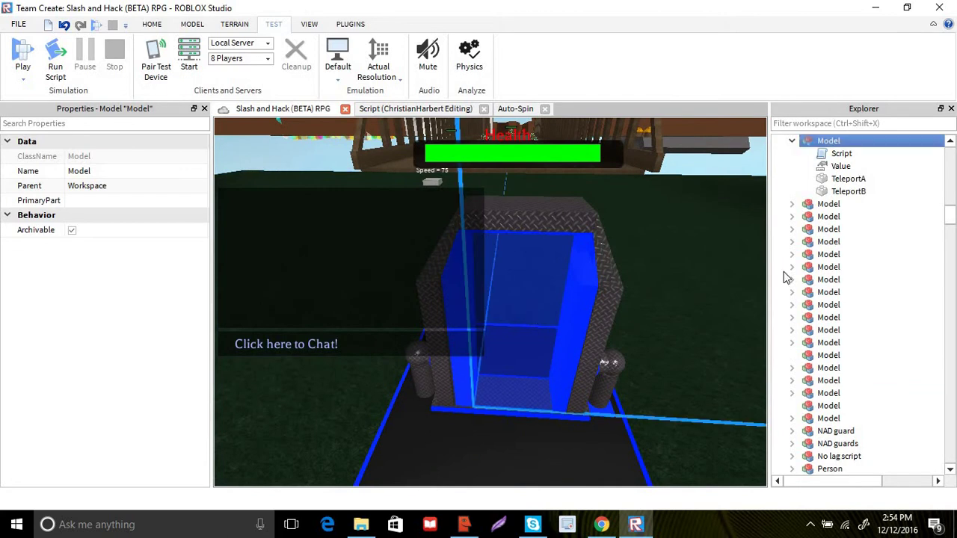
double_click(887, 154)
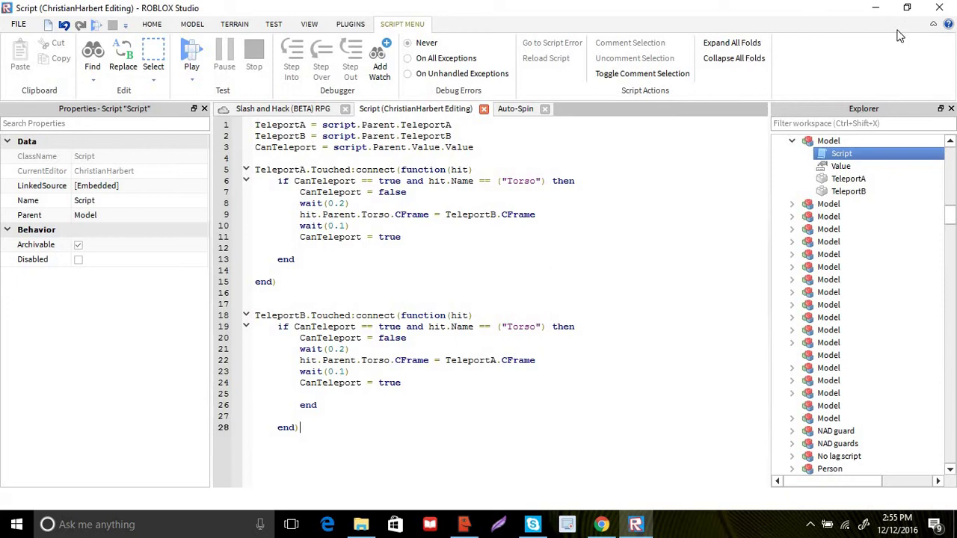
Return to the game's 3D view, select the portal's teleporter model again, and survey the portal from above and up close.
click(875, 7)
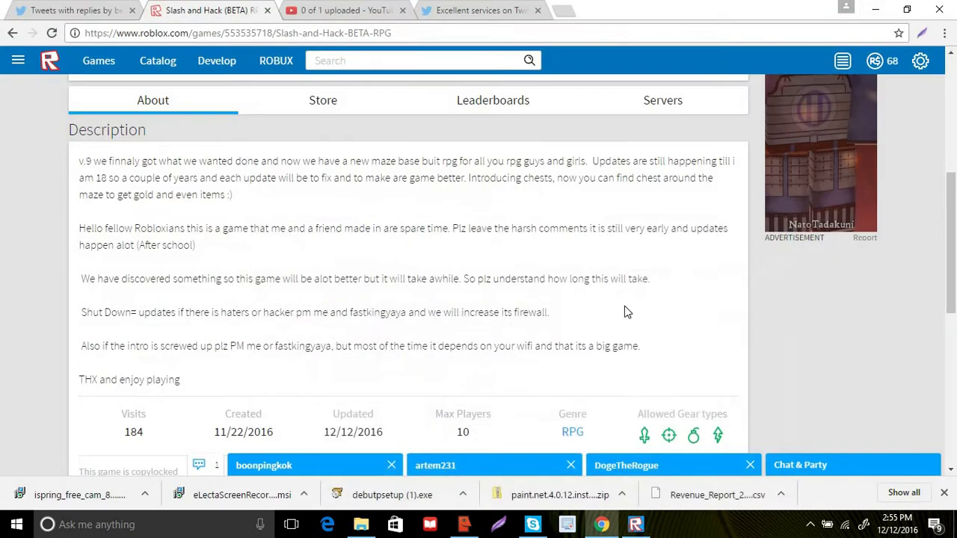
click(643, 527)
click(310, 109)
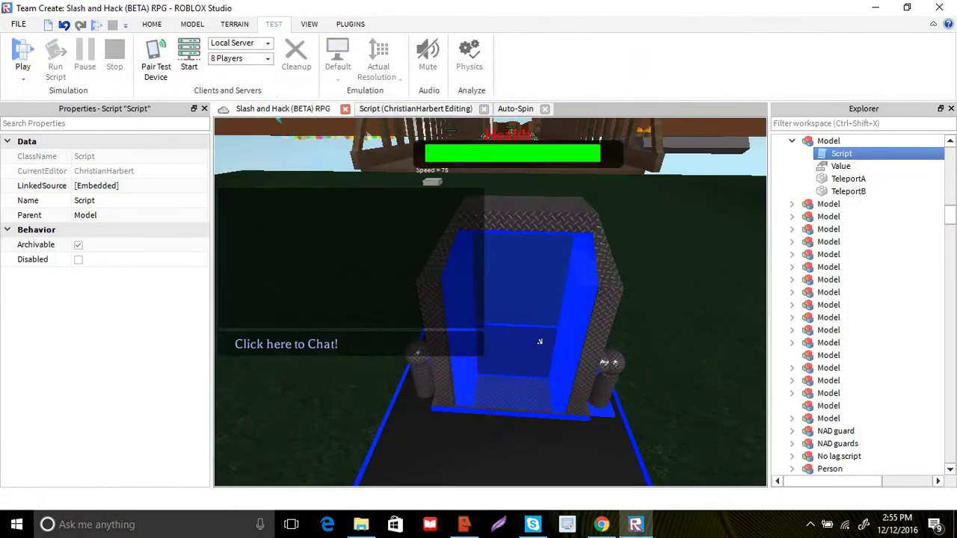
scroll(523, 284, down, 5)
scroll(509, 279, up, 4)
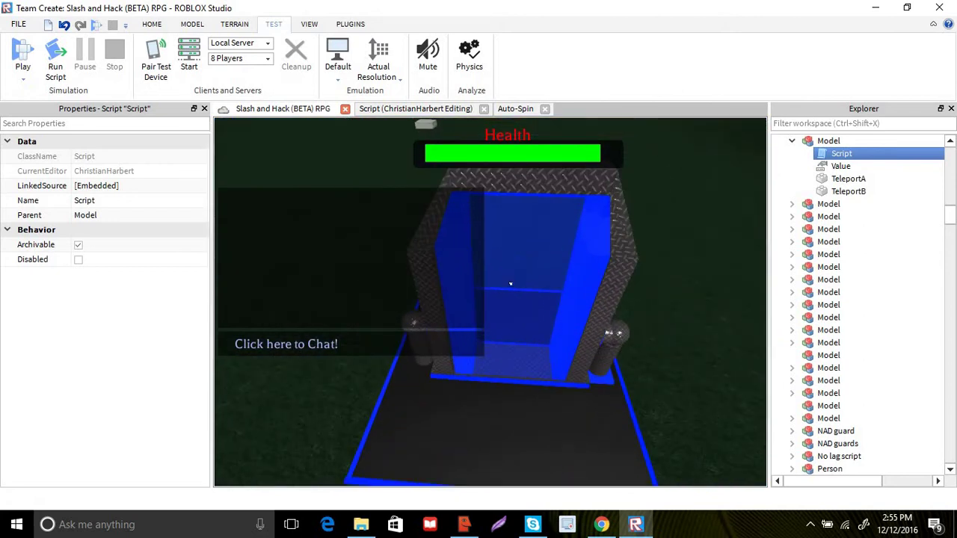
click(516, 287)
right_drag(529, 291, 528, 299)
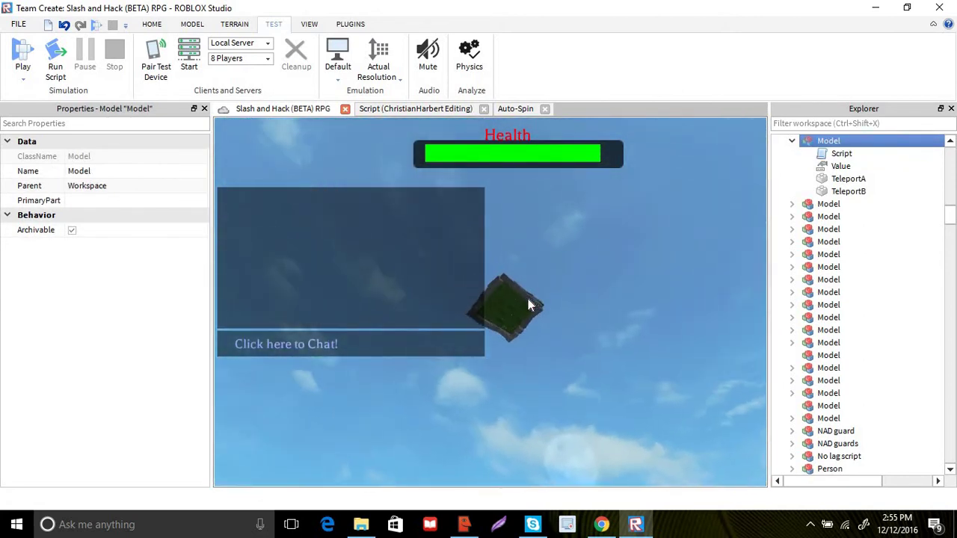
scroll(527, 296, up, 5)
scroll(533, 290, down, 3)
scroll(535, 289, down, 3)
scroll(533, 290, up, 8)
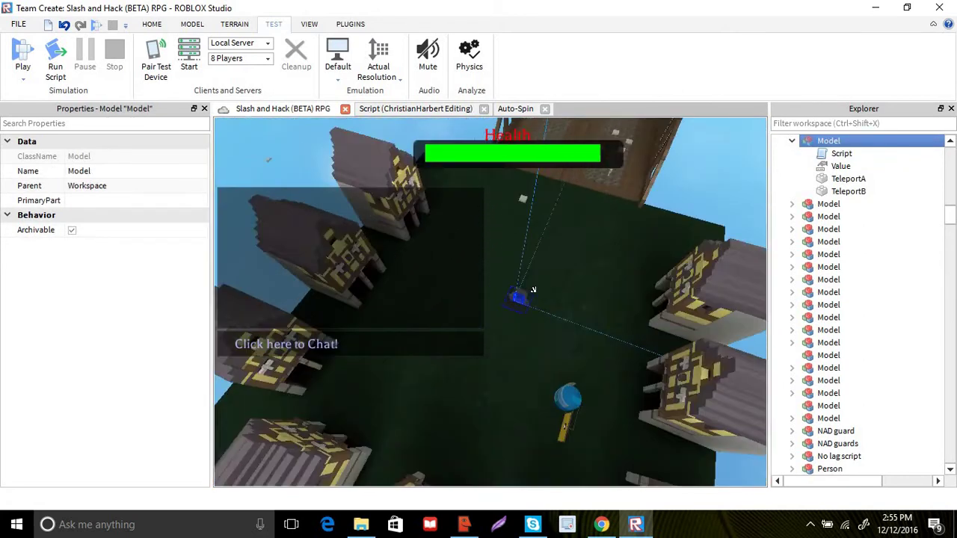
right_drag(531, 293, 531, 292)
scroll(531, 292, up, 3)
scroll(531, 292, down, 3)
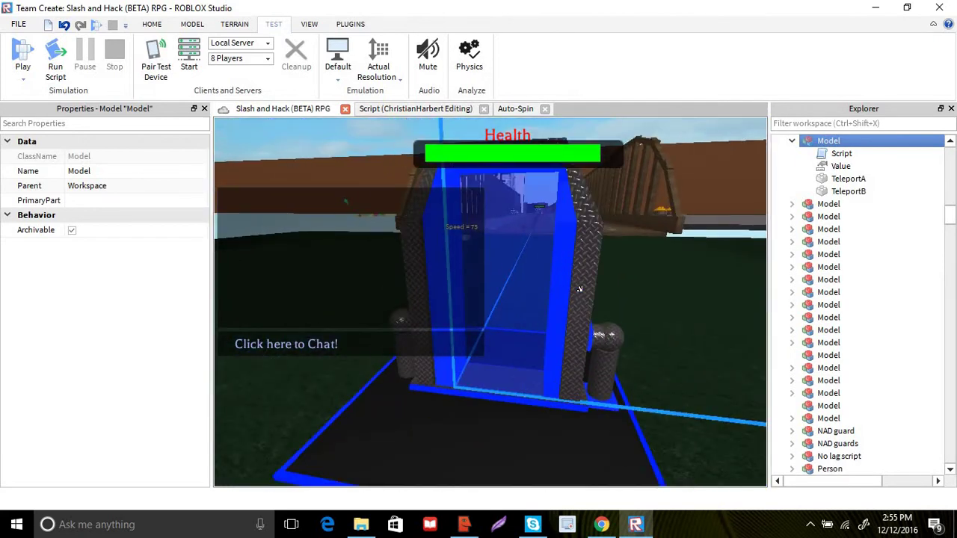
Inspect the teleporter model's contents, comparing the properties of its TeleportA and TeleportB parts.
click(838, 155)
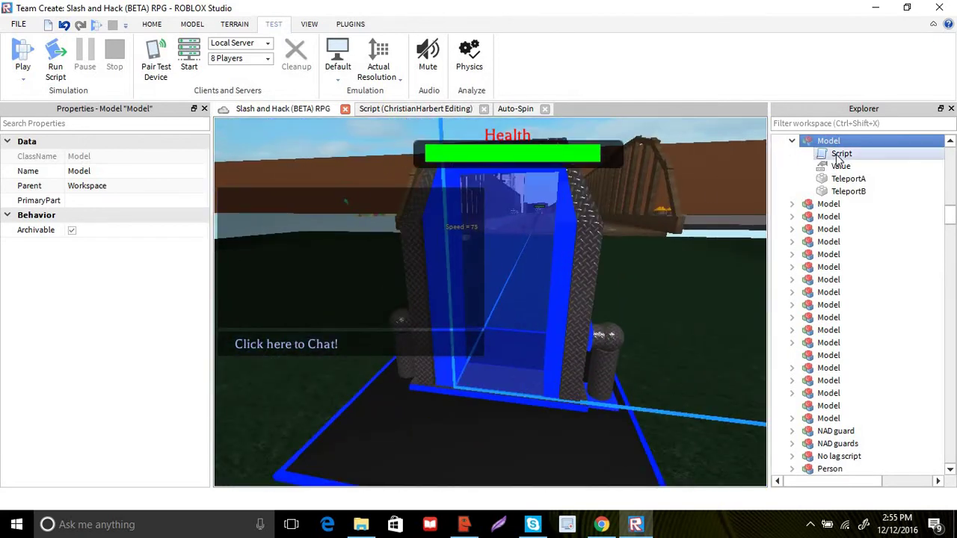
click(826, 141)
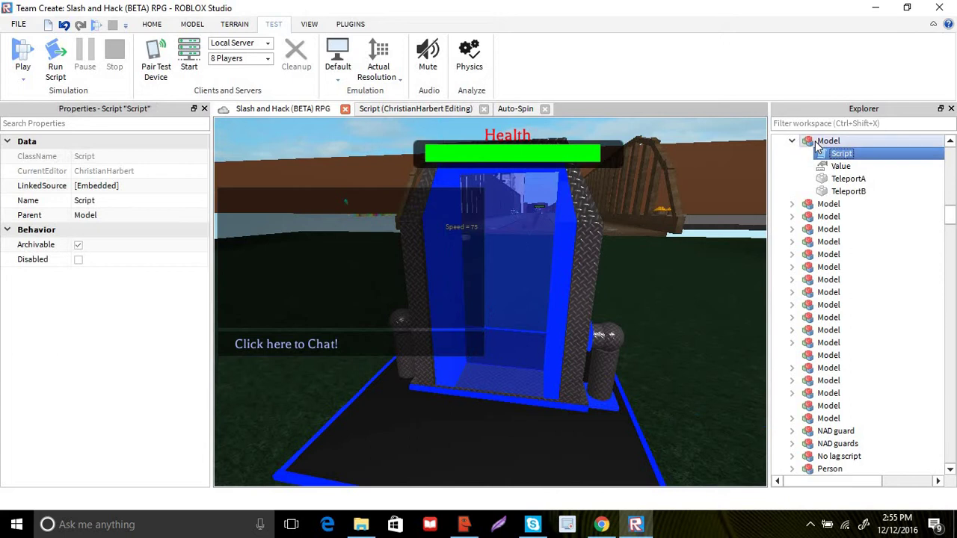
click(858, 192)
click(853, 180)
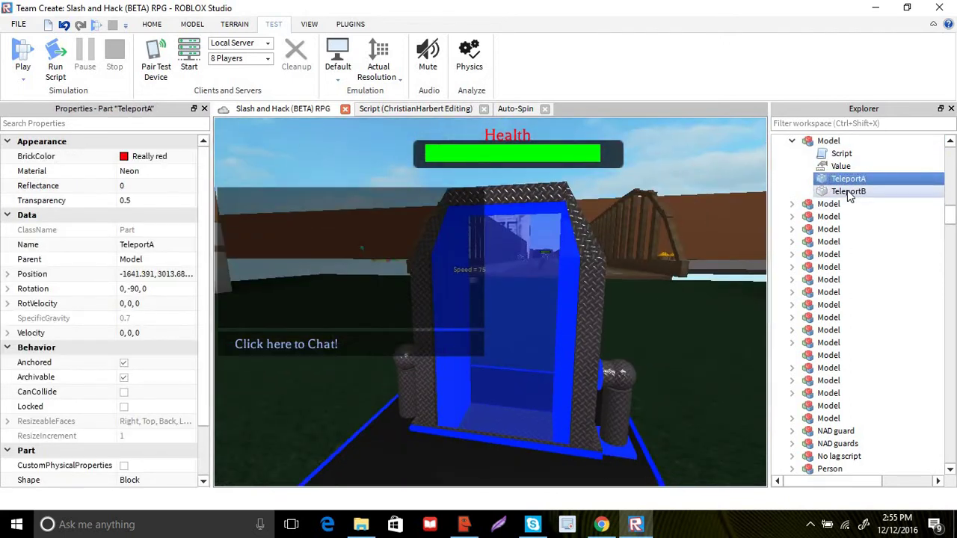
click(846, 191)
click(837, 180)
click(829, 193)
click(833, 181)
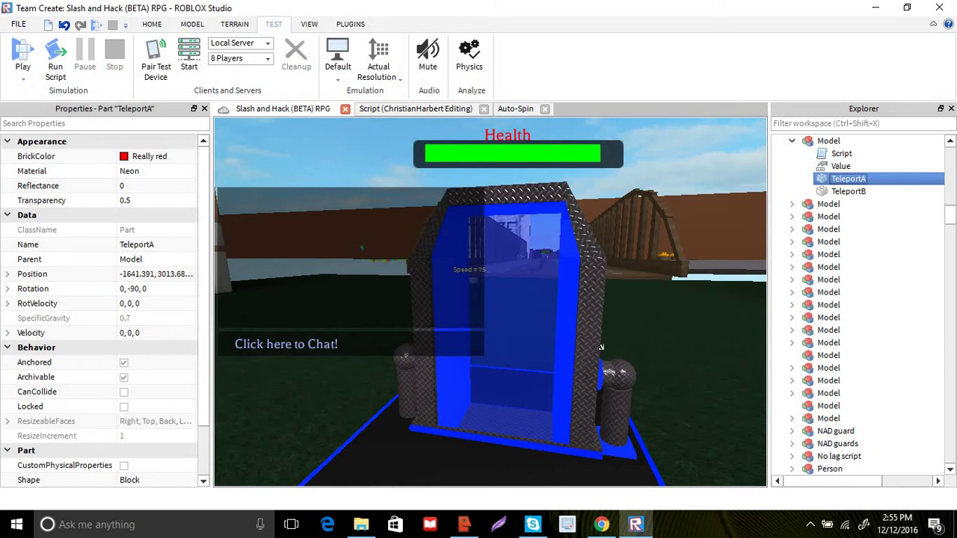
Expand the portal's frame model, reselect the teleporter model, and reopen its teleport Script.
click(589, 329)
click(606, 332)
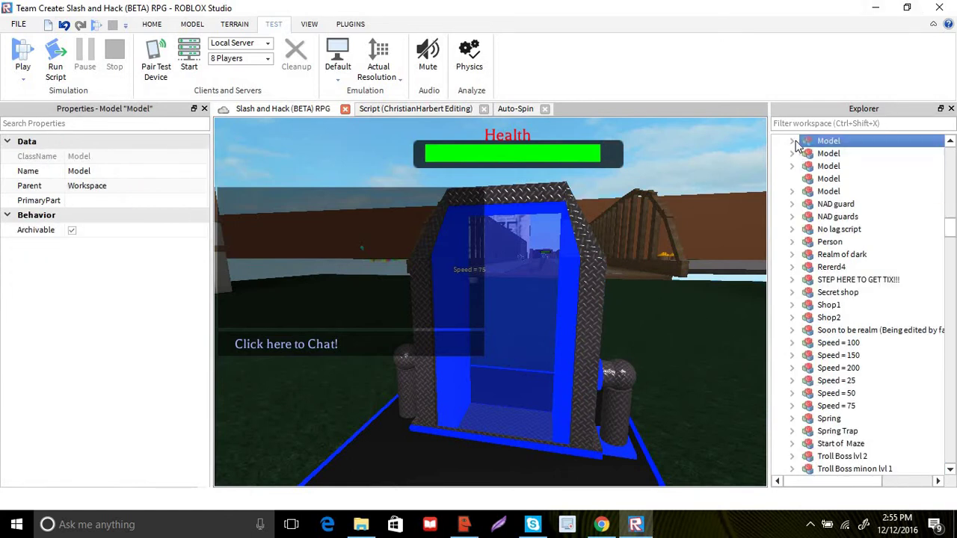
click(793, 142)
click(512, 354)
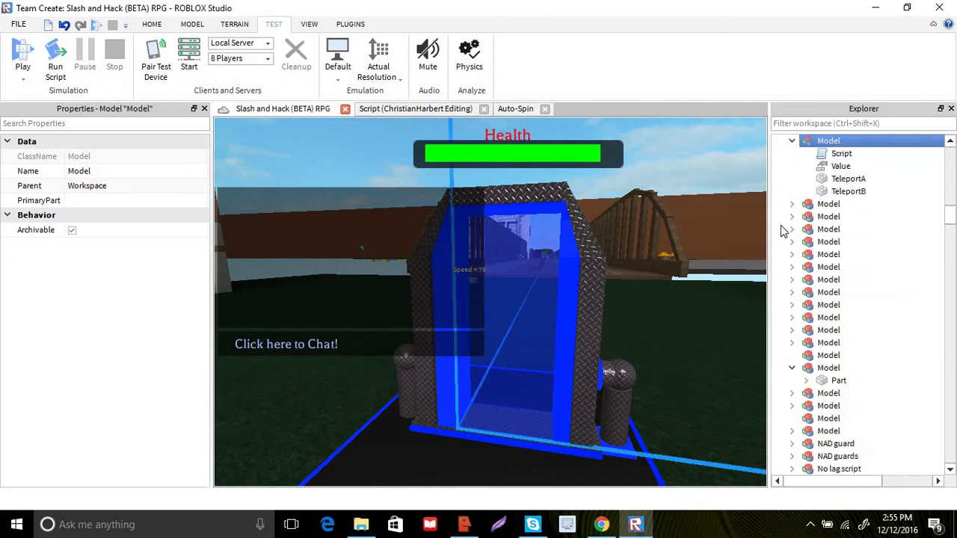
double_click(841, 153)
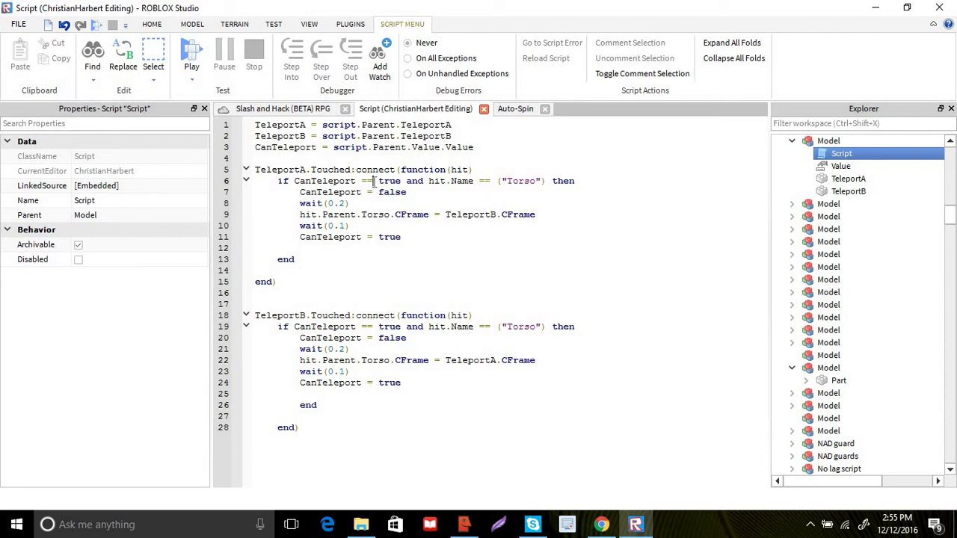
Highlight the == operators in the TeleportA and TeleportB touch conditions of the script.
drag(374, 181, 362, 181)
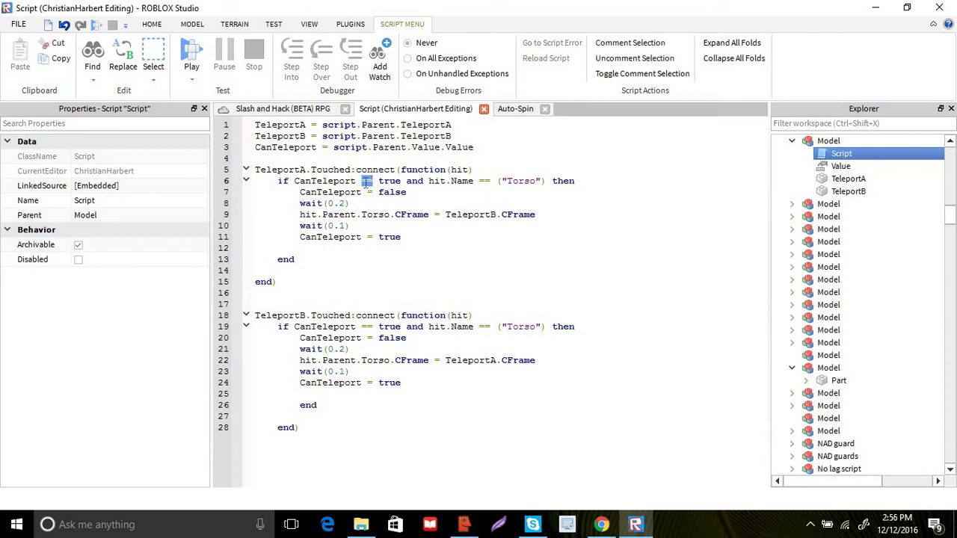
click(368, 181)
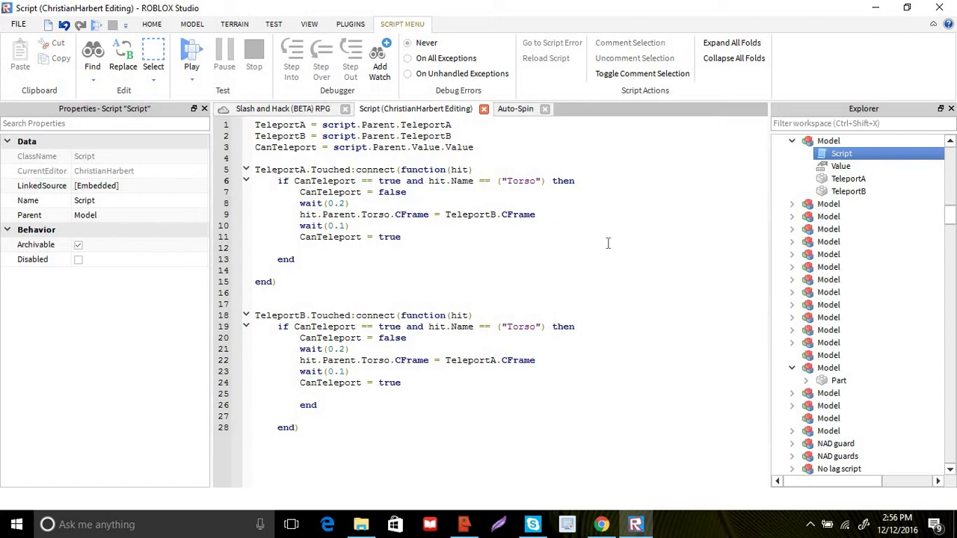
double_click(485, 181)
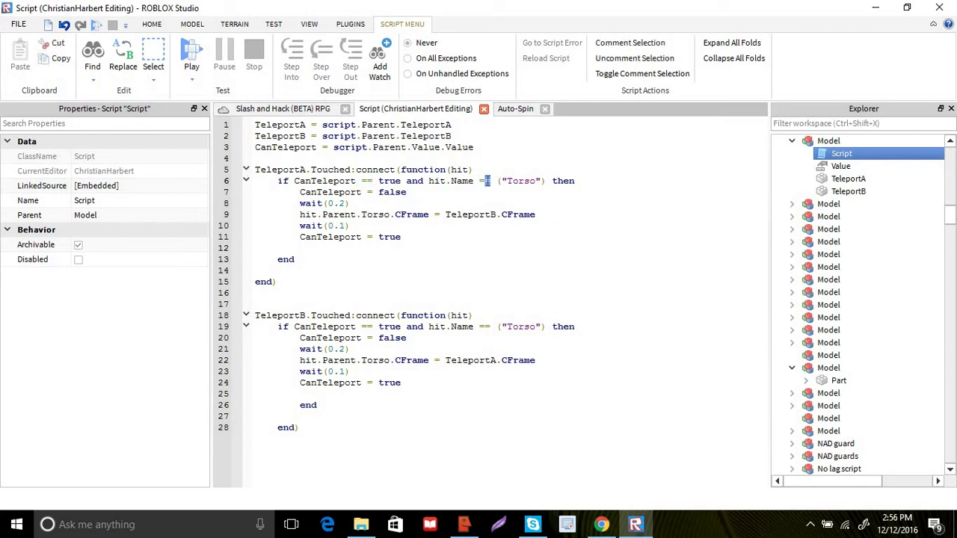
double_click(486, 181)
double_click(484, 181)
mouse_move(373, 324)
mouse_down()
mouse_move(368, 337)
mouse_move(367, 326)
mouse_up()
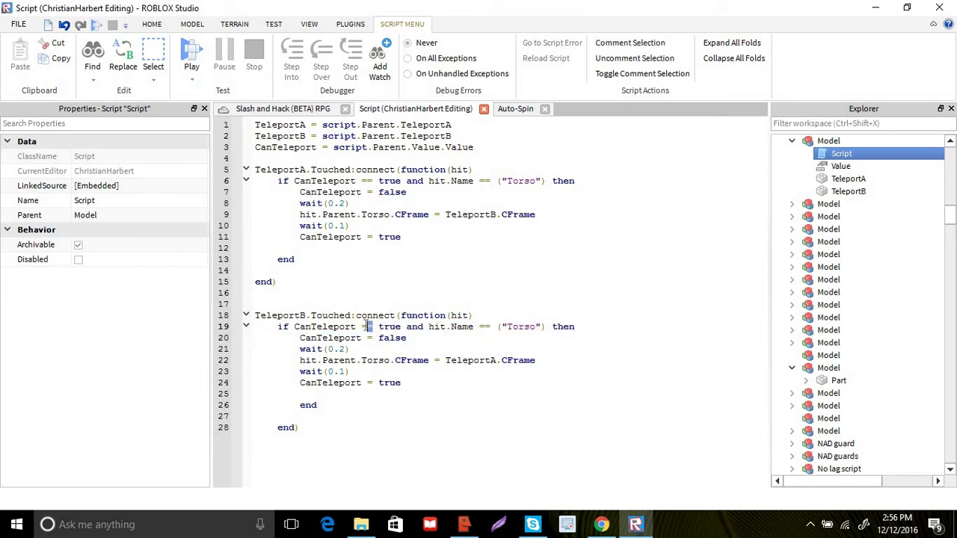
click(605, 394)
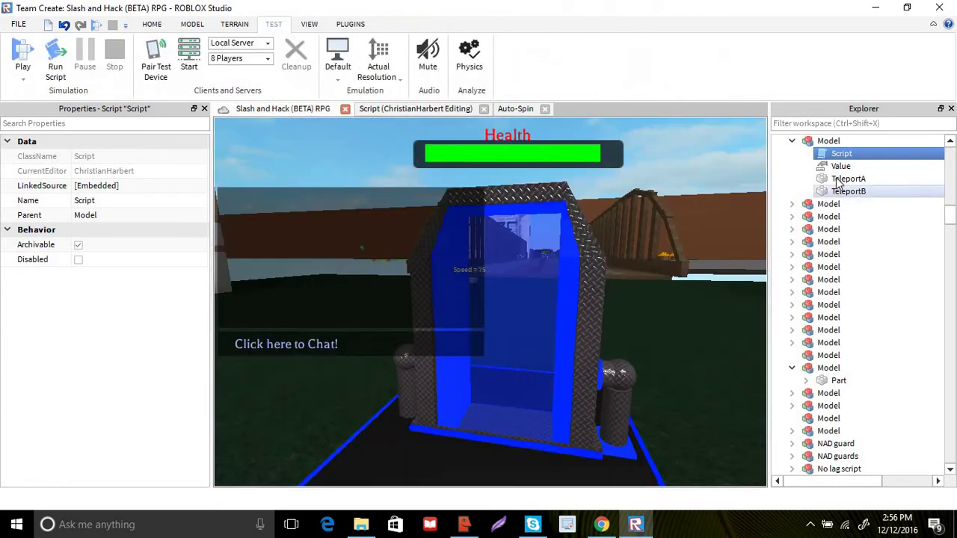
Inspect the teleporter model's Value object and review the object types insertable into the model, without adding one.
click(838, 169)
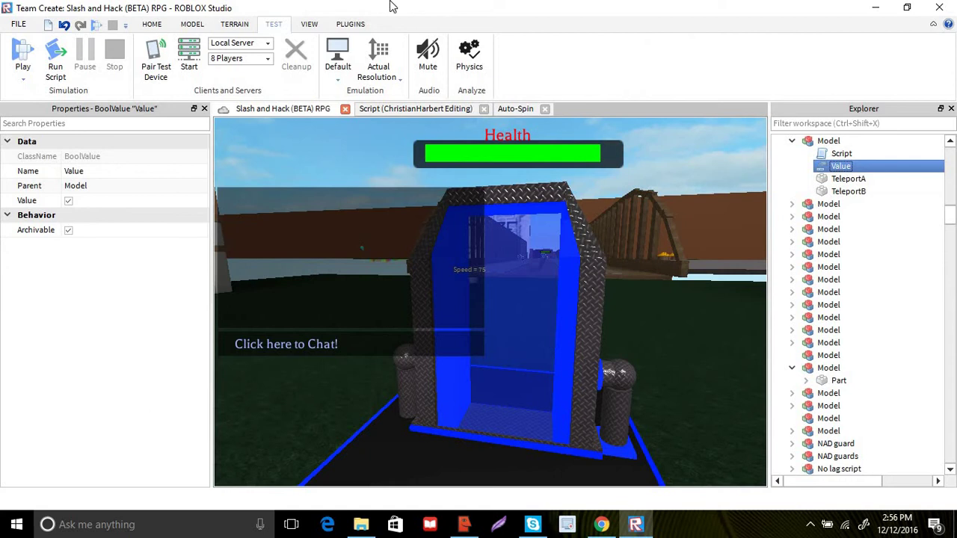
right_click(826, 142)
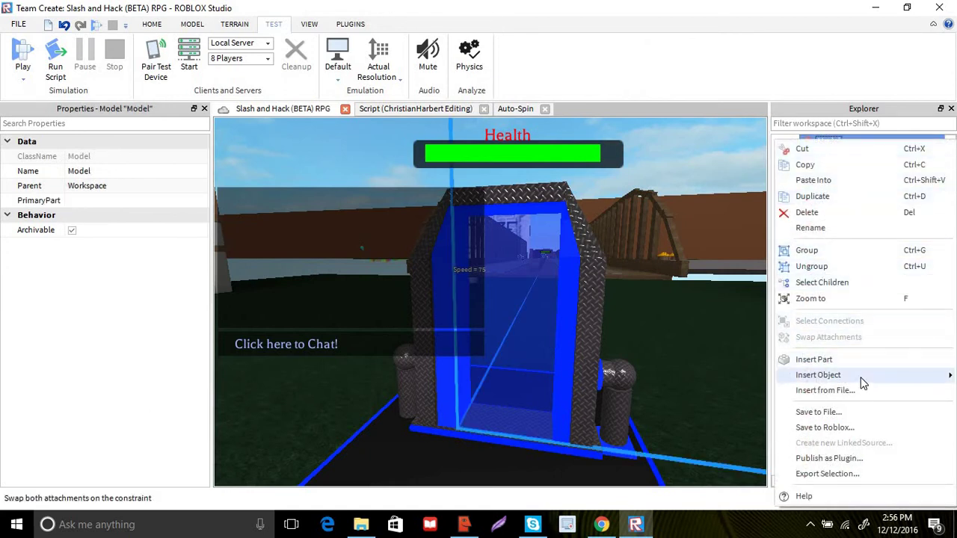
mouse_move(864, 383)
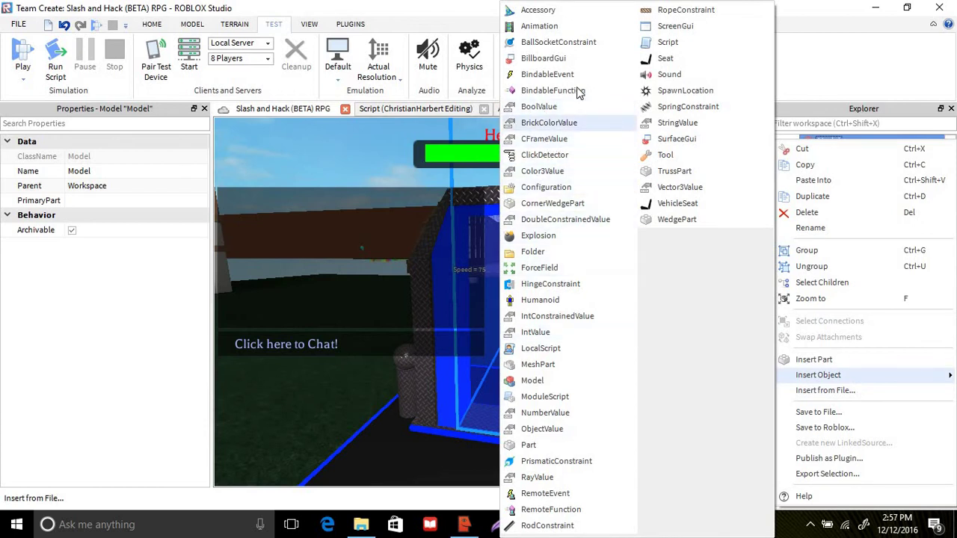
click(848, 71)
Go through the Script, Value, TeleportA and TeleportB objects of the teleporter model one by one.
click(861, 154)
click(863, 166)
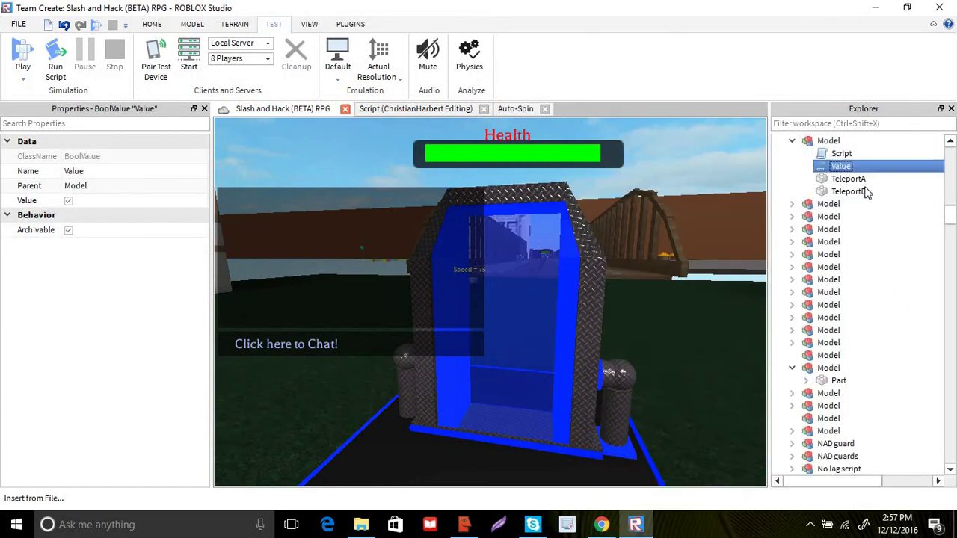
click(860, 178)
click(860, 192)
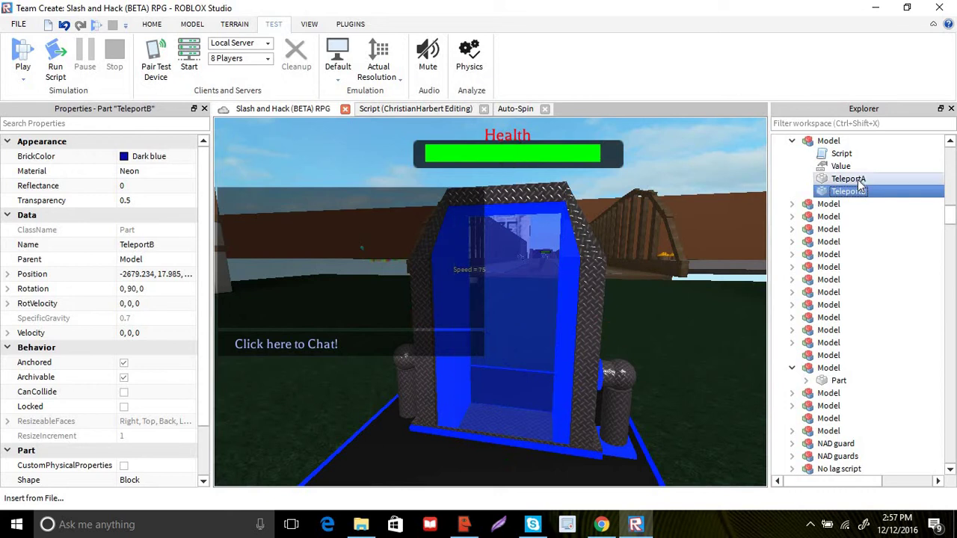
click(858, 180)
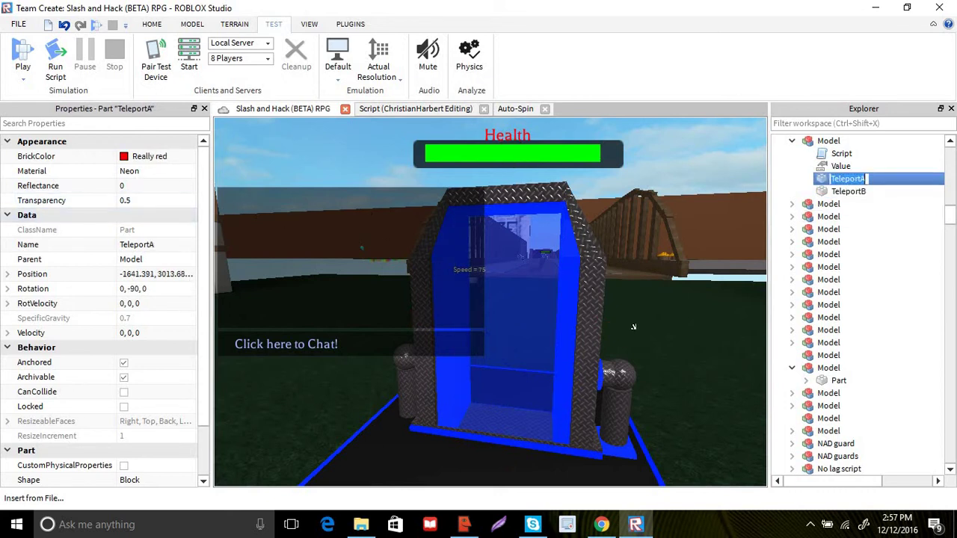
View the blue portal and surrounding village houses from a distance and from above.
scroll(635, 327, down, 5)
scroll(636, 327, up, 4)
right_drag(636, 326, 655, 317)
key(s)
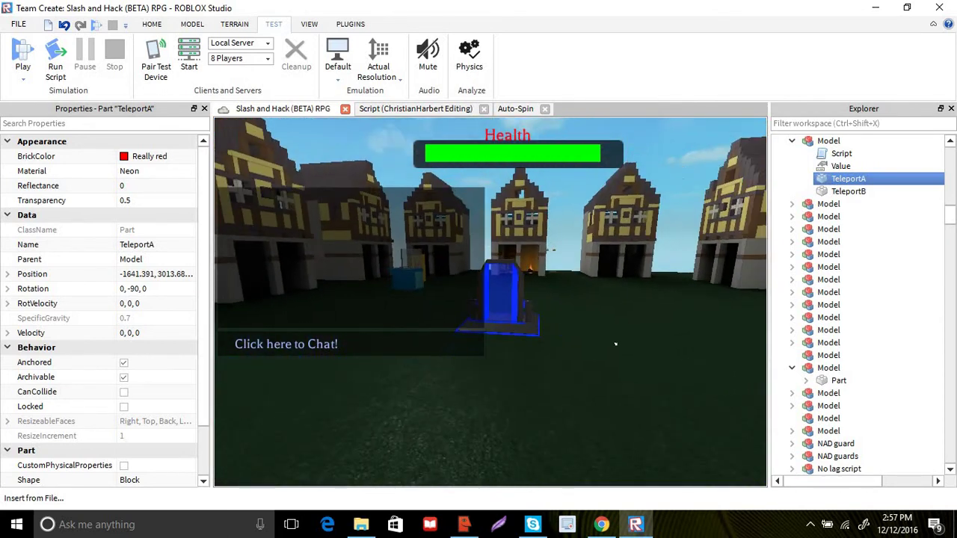
click(614, 343)
key(a)
right_drag(614, 343, 670, 325)
scroll(613, 342, down, 8)
Deselect the TeleportA part, briefly activate the Lock Tool, and switch back to the Select tool.
click(655, 341)
scroll(671, 325, up, 4)
click(150, 27)
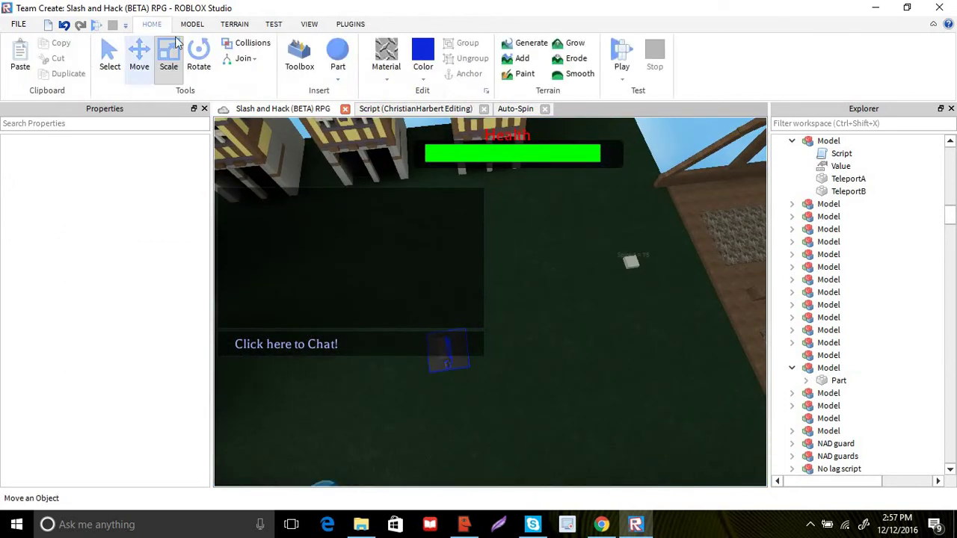
click(192, 25)
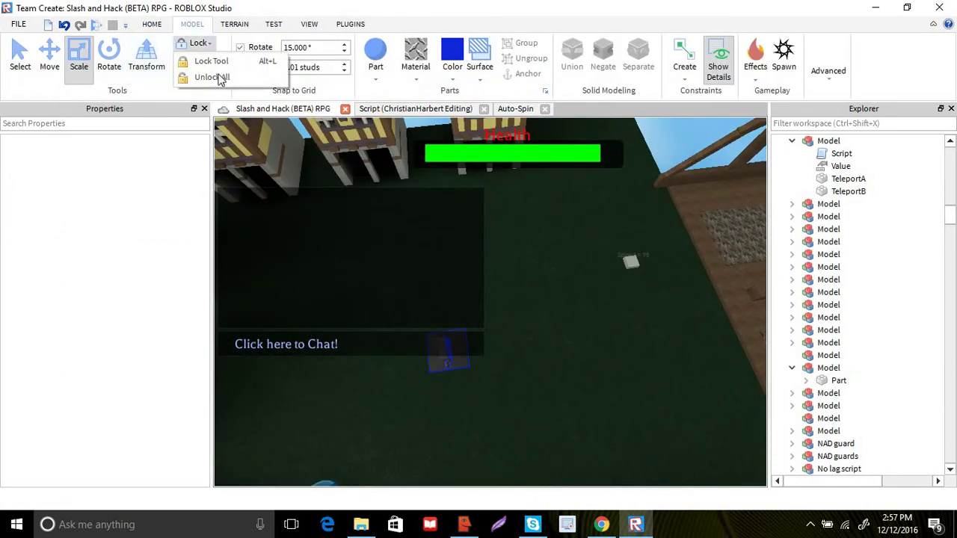
click(212, 62)
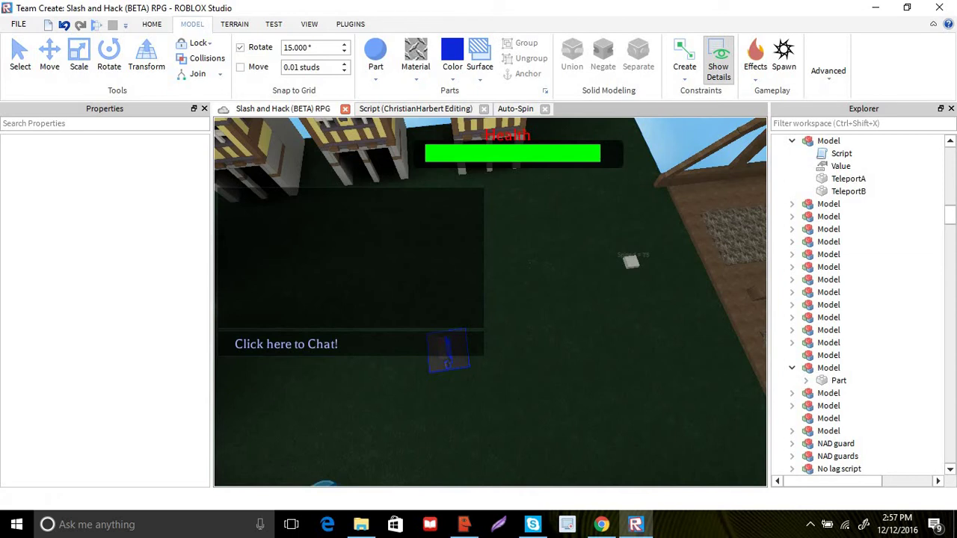
right_drag(490, 299, 299, 247)
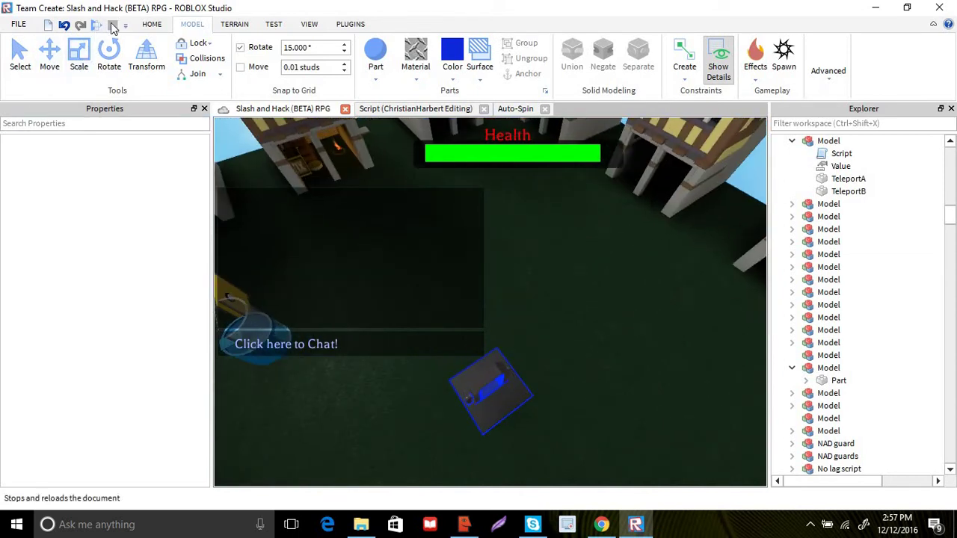
click(153, 25)
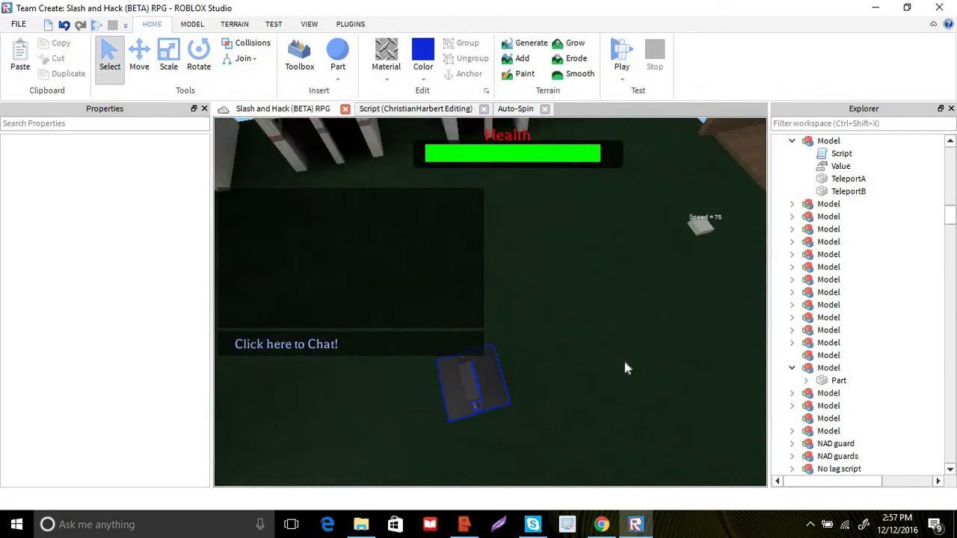
Fly through the village to the Melee Weapons Shop and select its Shop1 building model, locating it in the object hierarchy.
right_drag(625, 355, 509, 345)
key(w)
key(w)
key(s)
key(w)
key(w)
key(w)
key(w)
key(s)
click(508, 346)
scroll(806, 347, down, 3)
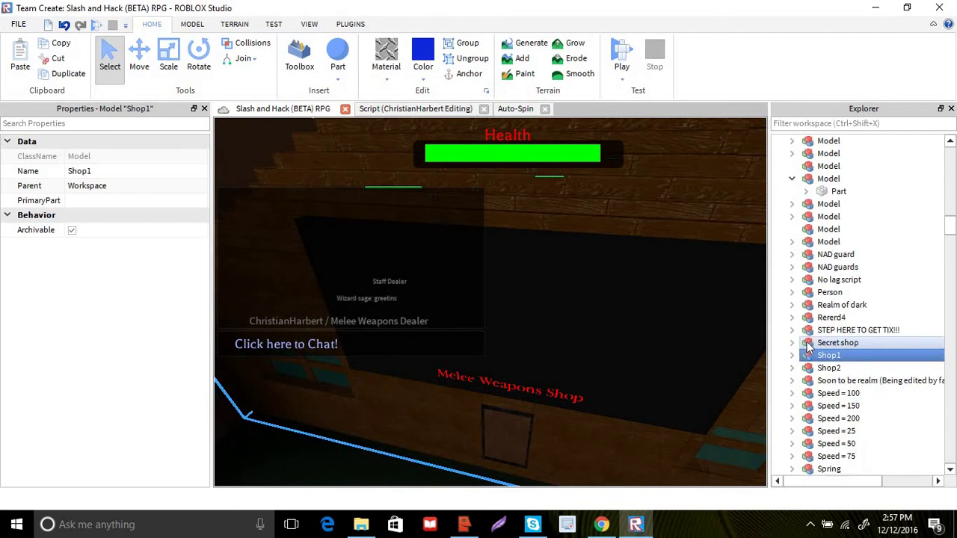
Expand the Shop1 model and inspect its nested Model and first few Part objects one by one.
click(792, 356)
scroll(813, 344, down, 2)
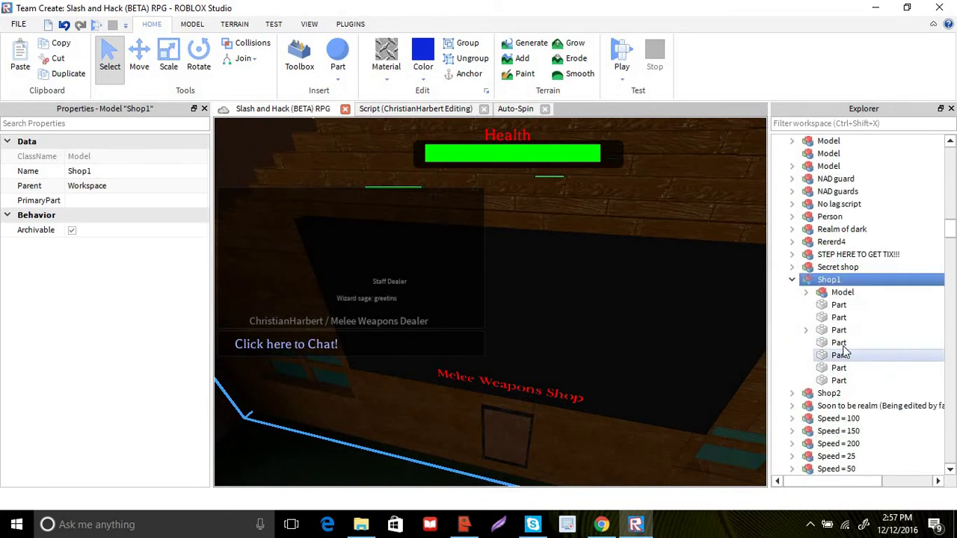
click(823, 293)
click(825, 306)
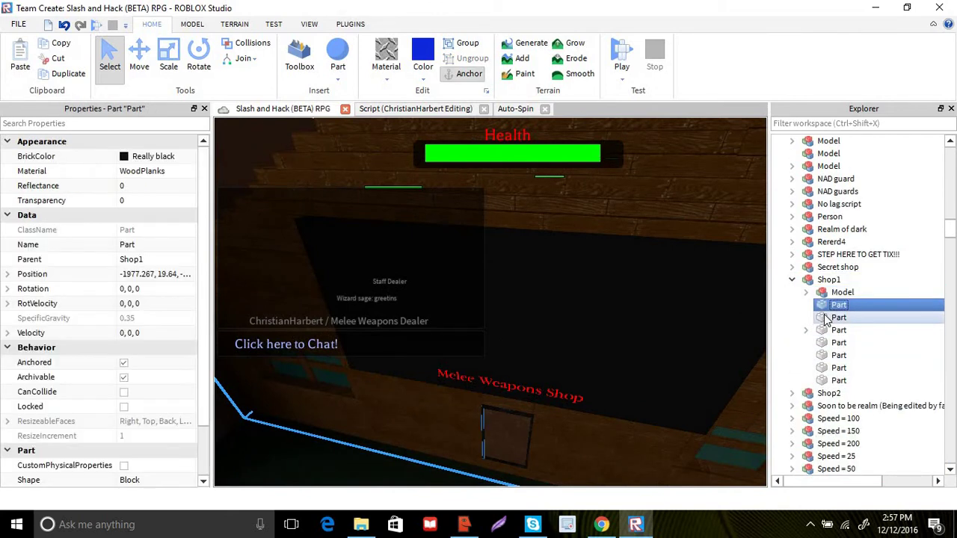
click(828, 318)
click(831, 331)
click(831, 343)
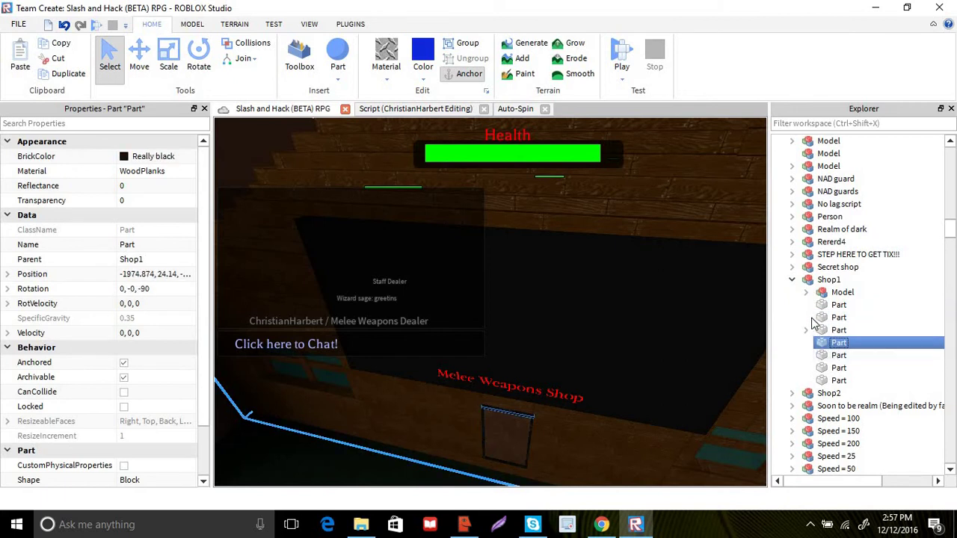
key(F2)
Expand the Model inside Shop1 and go through its inner Shop1, Melee Weapons Dealer and Wizard sage: greetins models.
double_click(844, 293)
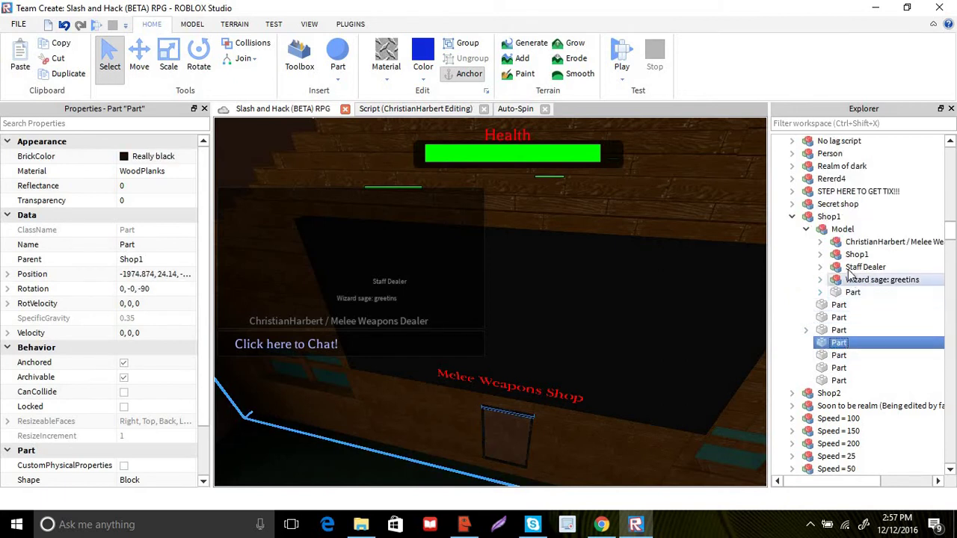
click(842, 254)
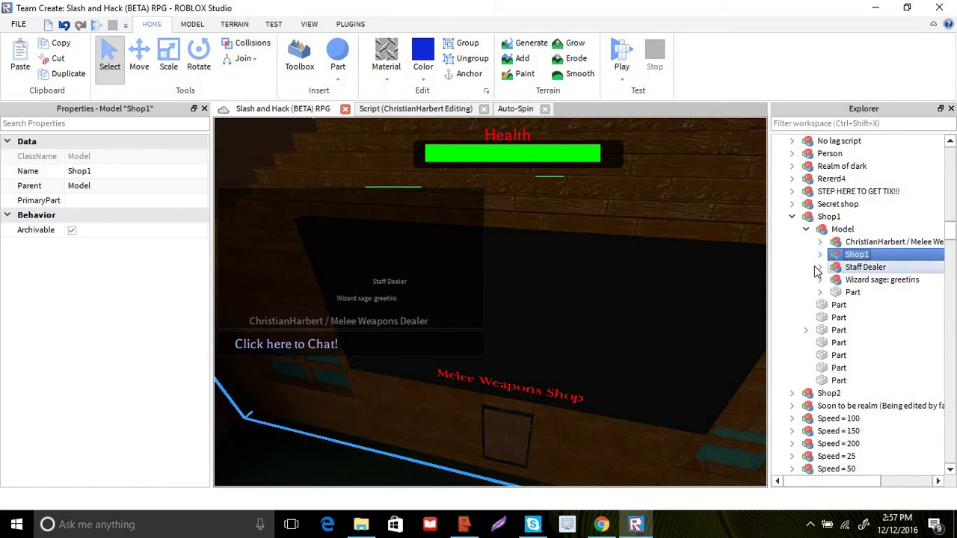
click(837, 242)
click(843, 280)
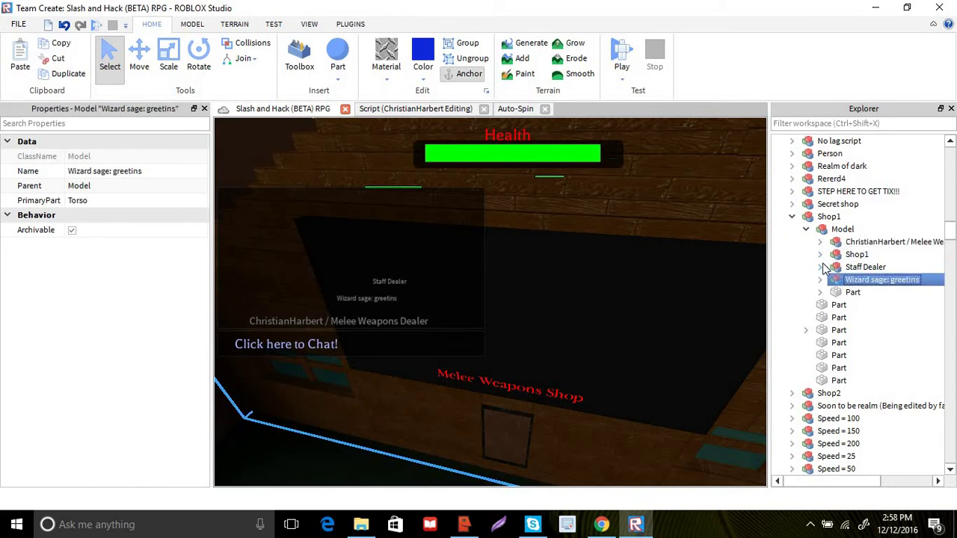
Expand the inner Shop1 model and inspect its Deez dem lights and two Bad Walls window models.
click(819, 255)
scroll(852, 257, up, 4)
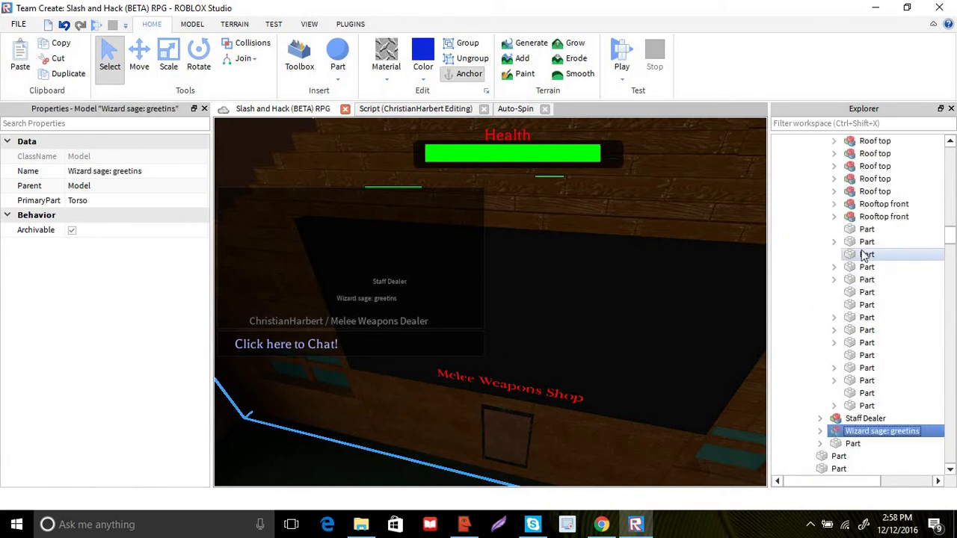
scroll(871, 231, up, 3)
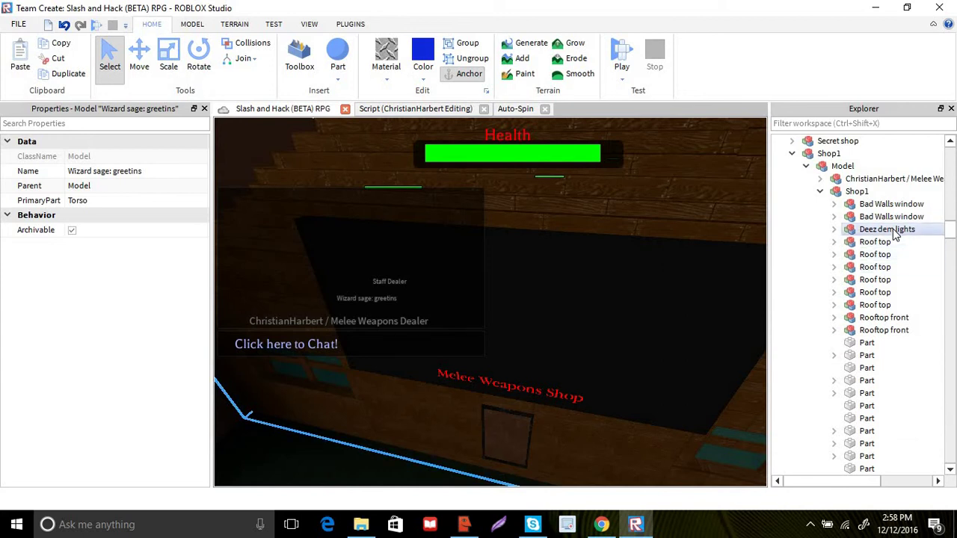
click(893, 230)
click(870, 216)
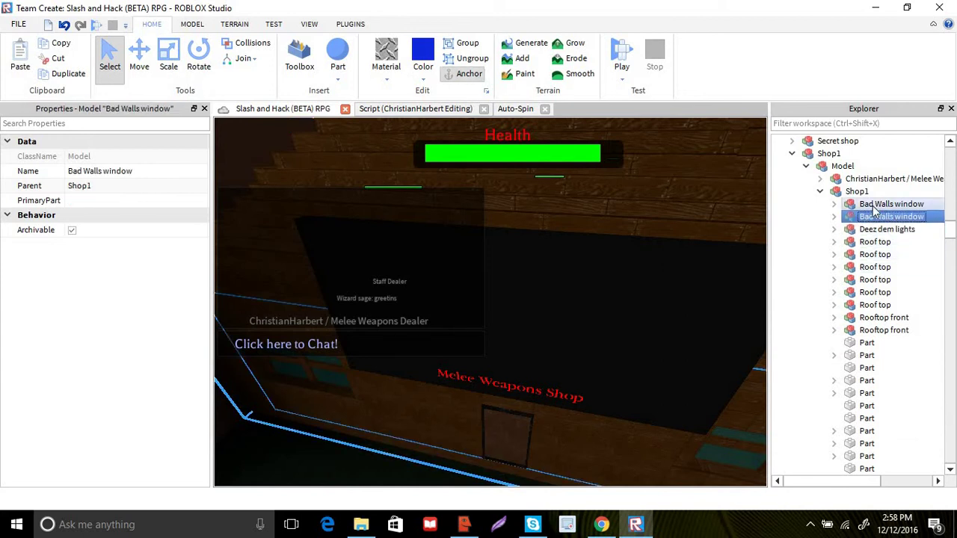
click(871, 204)
Go through the Roof top and Rooftop front models of the inner Shop1 one after another.
click(872, 242)
click(869, 256)
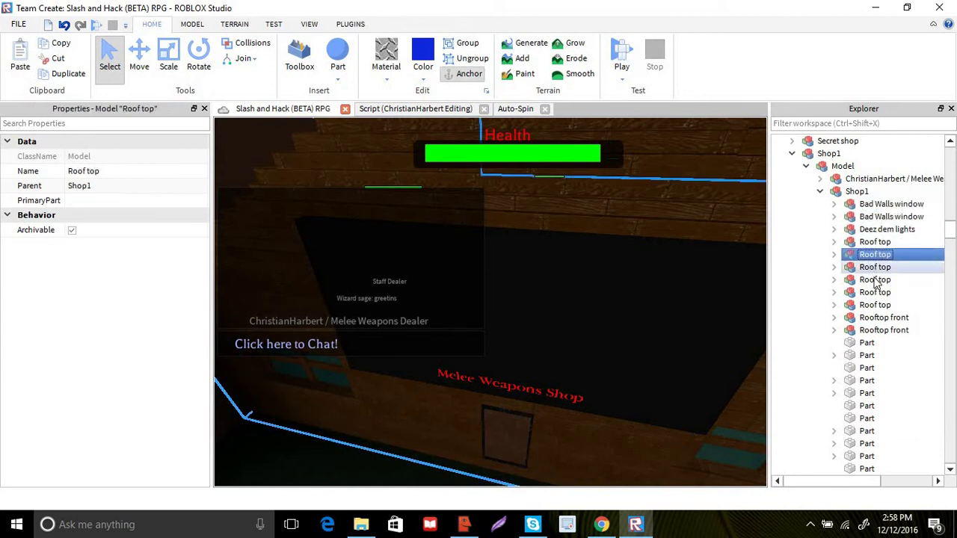
click(871, 268)
click(873, 281)
click(874, 292)
click(877, 313)
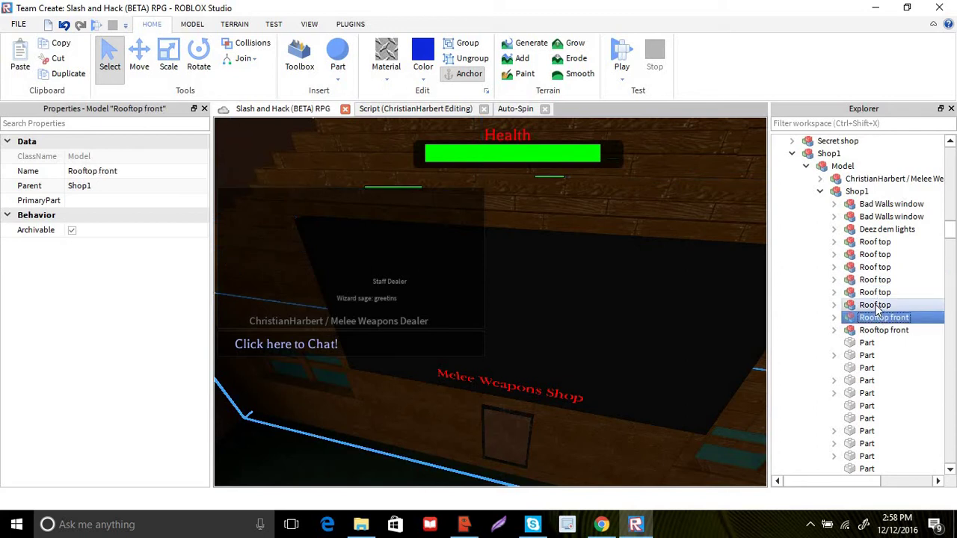
click(875, 305)
click(878, 326)
click(880, 319)
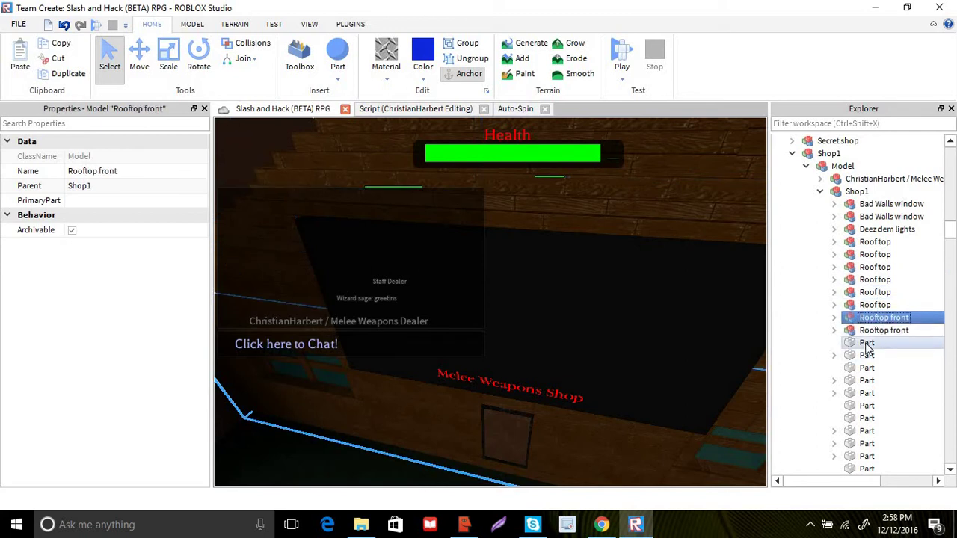
Inspect the first two parts listed after the Rooftop front models and check the second part's joints.
click(867, 343)
click(852, 355)
click(833, 355)
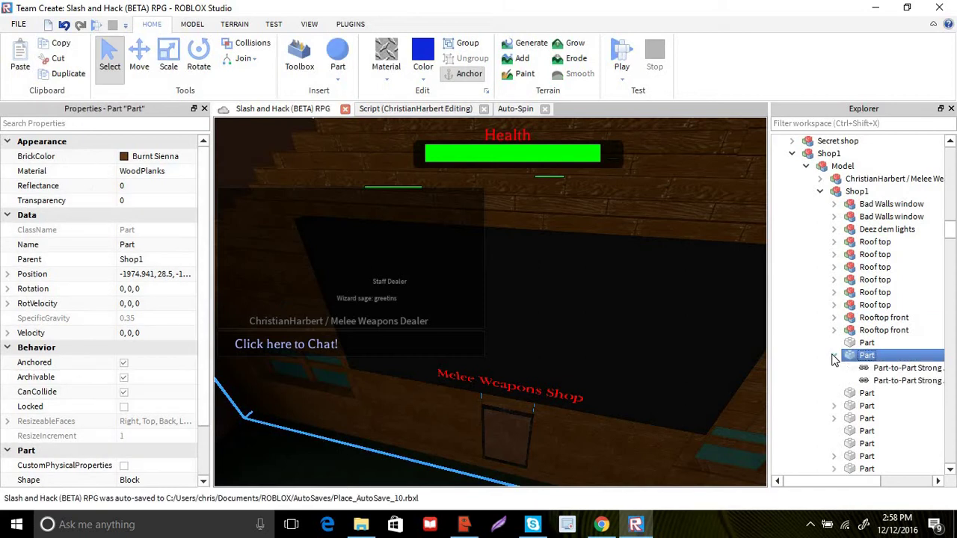
scroll(872, 382, down, 3)
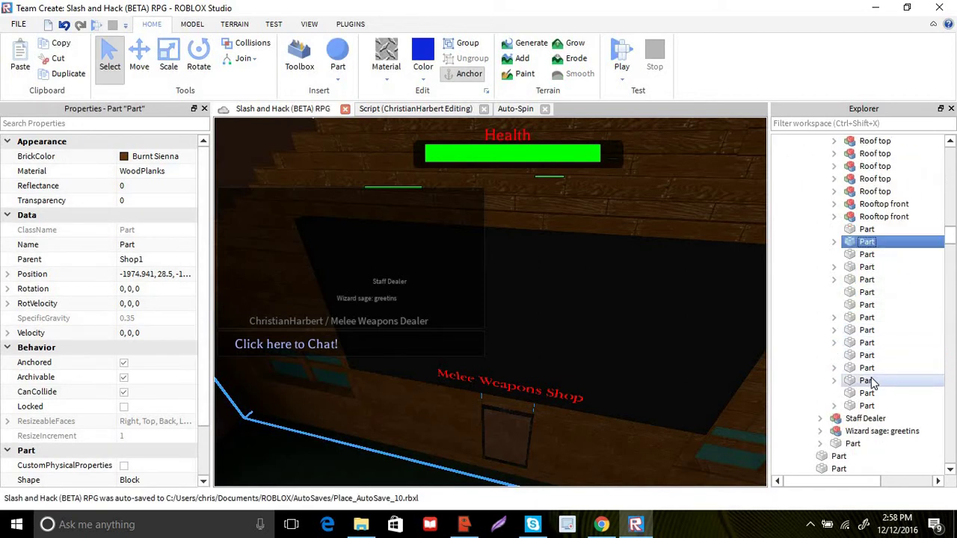
Go through the shop's remaining wooden wall parts from the last one upward to see which piece each forms.
click(867, 405)
click(868, 393)
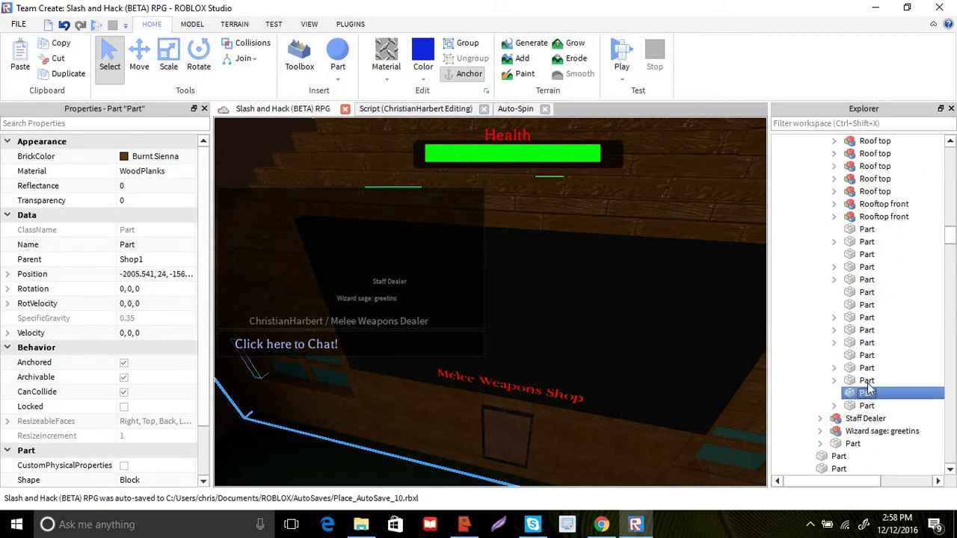
click(868, 380)
click(867, 368)
click(867, 355)
click(866, 342)
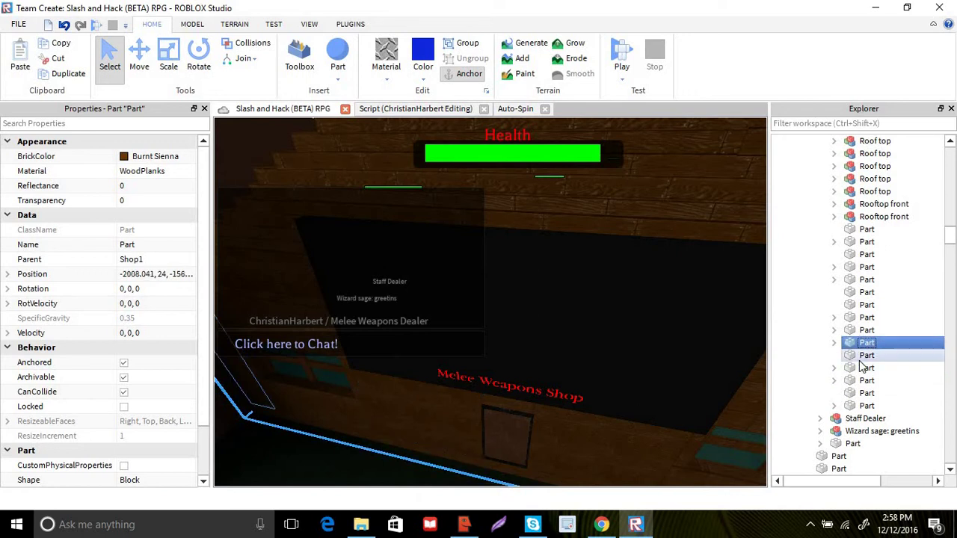
click(861, 356)
click(857, 342)
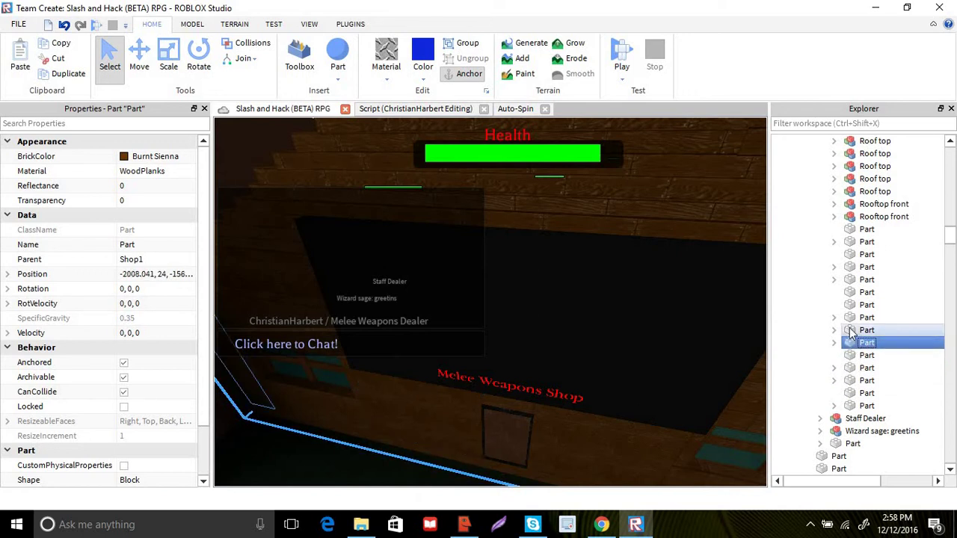
click(852, 330)
click(851, 317)
click(851, 305)
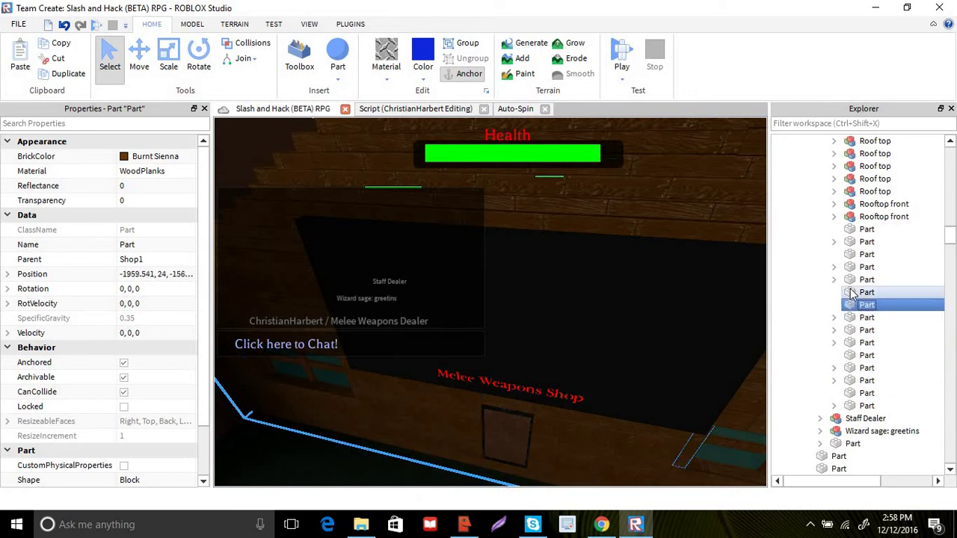
click(851, 292)
click(851, 280)
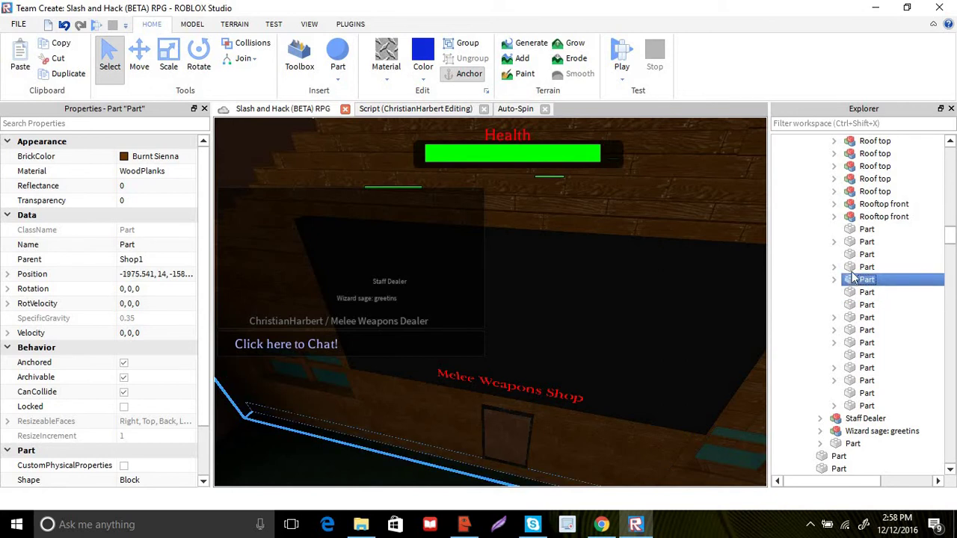
Inspect the black sign part and its Melee weapons shop Decal, viewing the sign up close on the building.
click(852, 268)
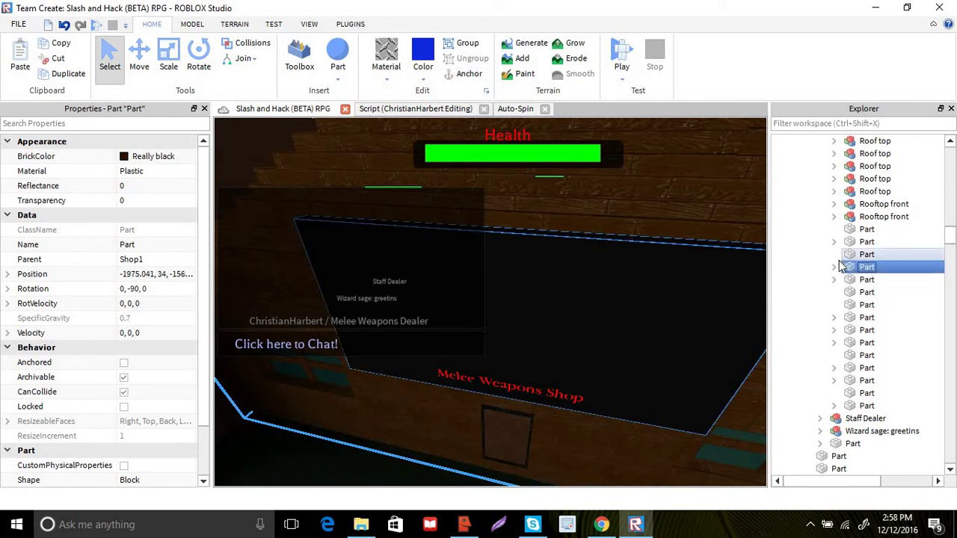
click(863, 280)
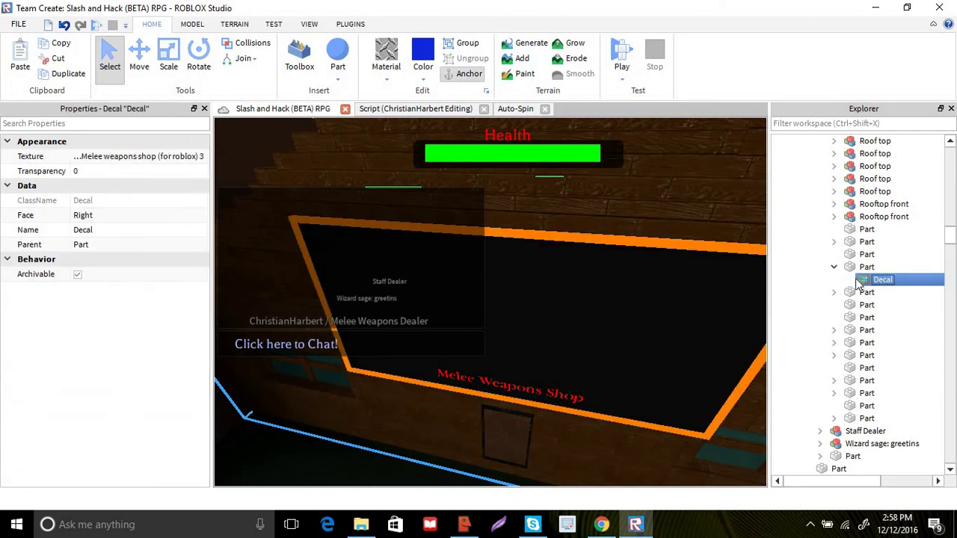
key(w)
mouse_move(644, 359)
right_down()
mouse_move(648, 366)
mouse_move(645, 359)
right_up()
key(s)
key(w)
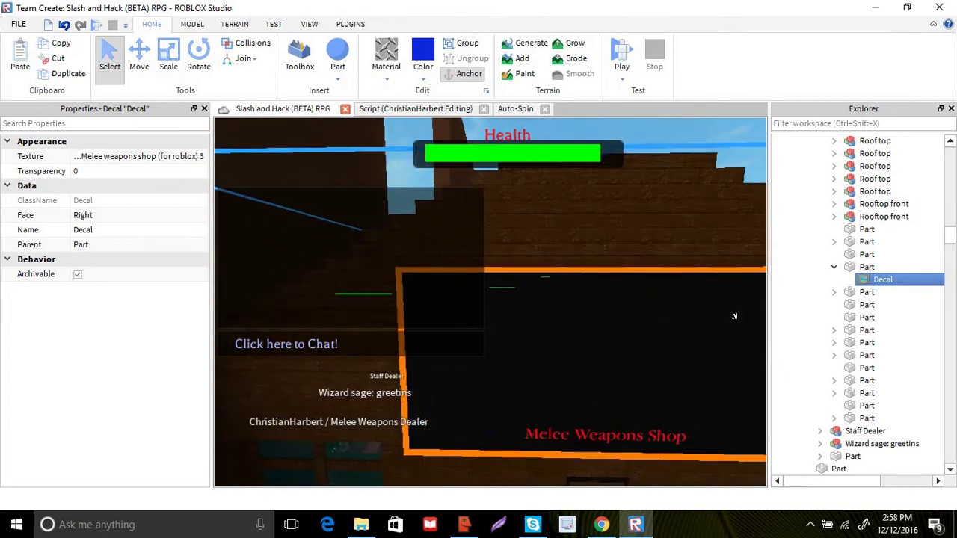
Collapse the sign part, focus on the two wooden parts listed above it, and check the over-door part's joints.
click(834, 267)
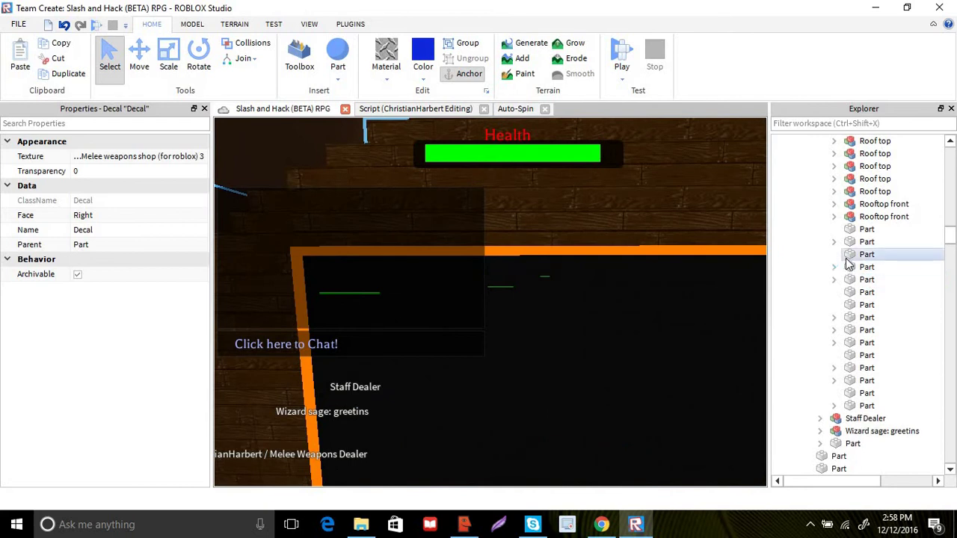
click(852, 255)
key(f)
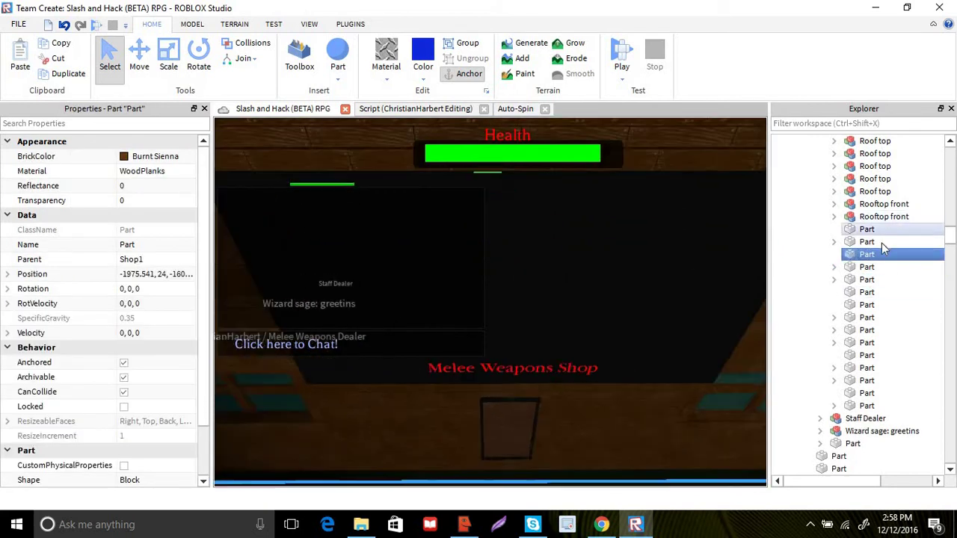
click(881, 241)
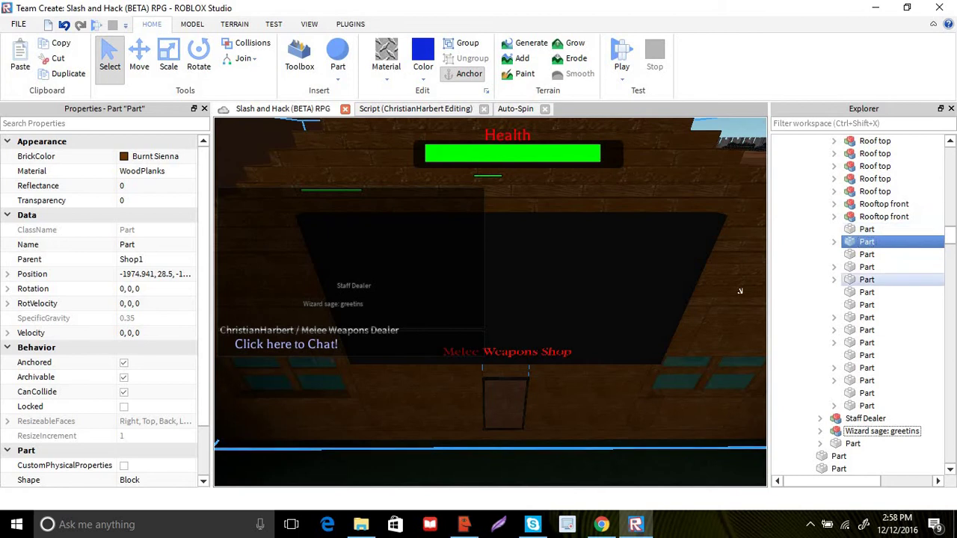
key(f)
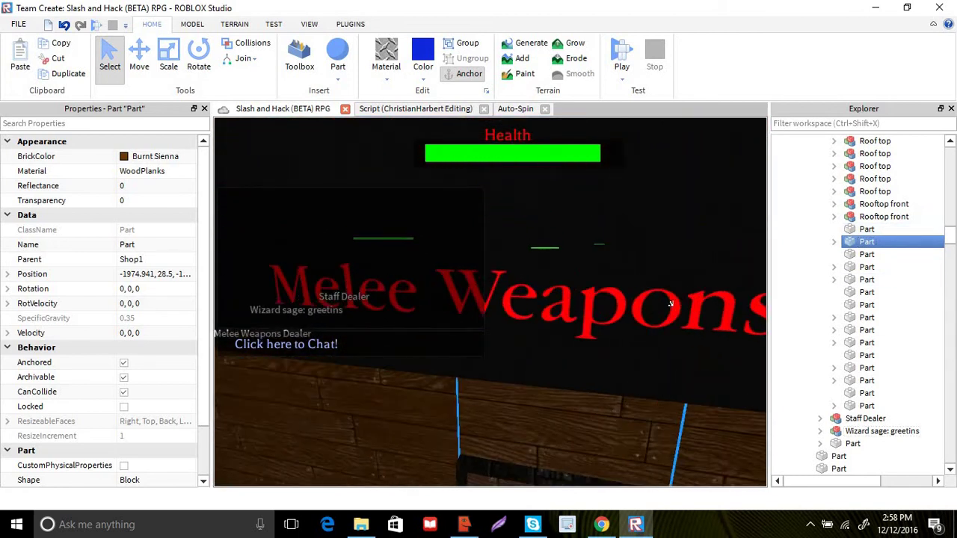
right_drag(670, 303, 674, 303)
key(s)
click(835, 240)
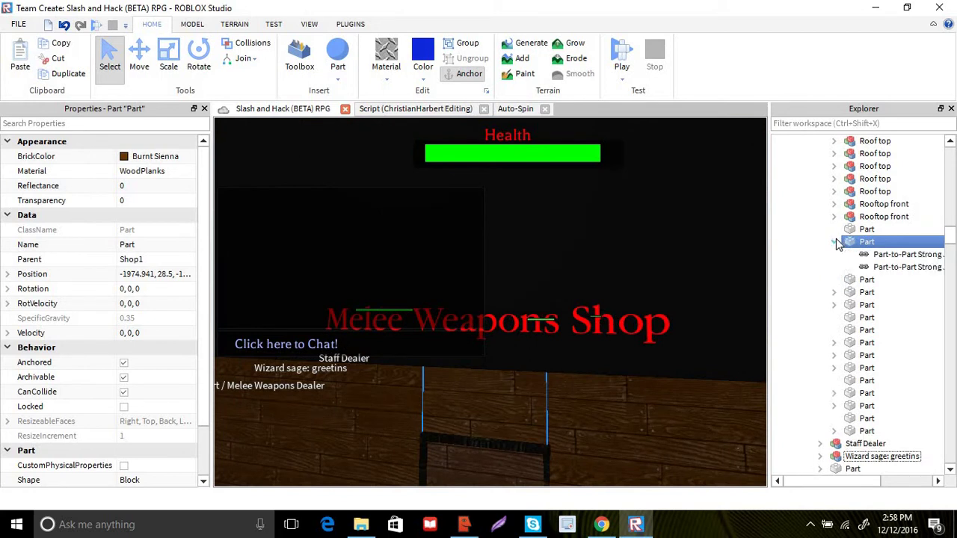
click(835, 240)
Inspect the first wooden part after the Rooftop front models and expand the Part that holds a SurfaceGui.
click(845, 230)
key(s)
right_drag(727, 299, 728, 299)
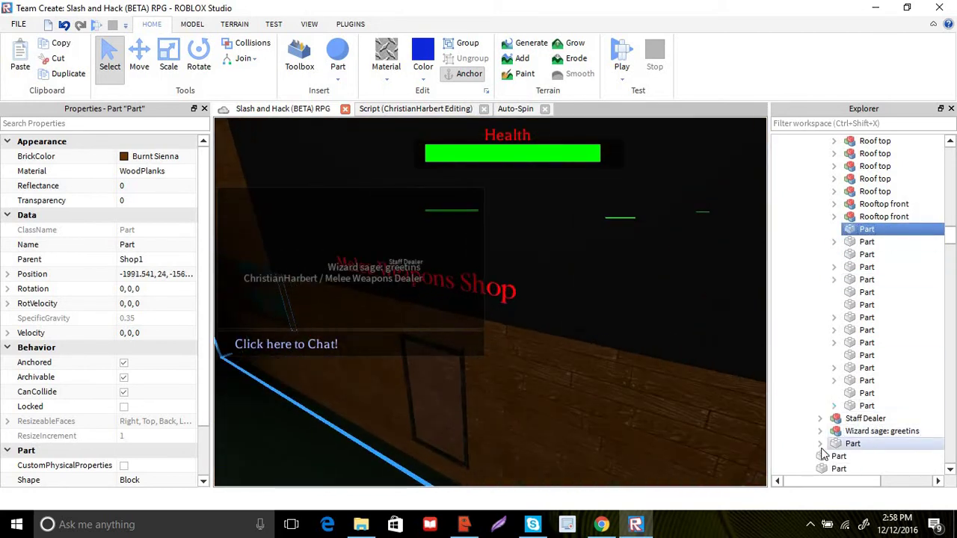
scroll(826, 412, down, 1)
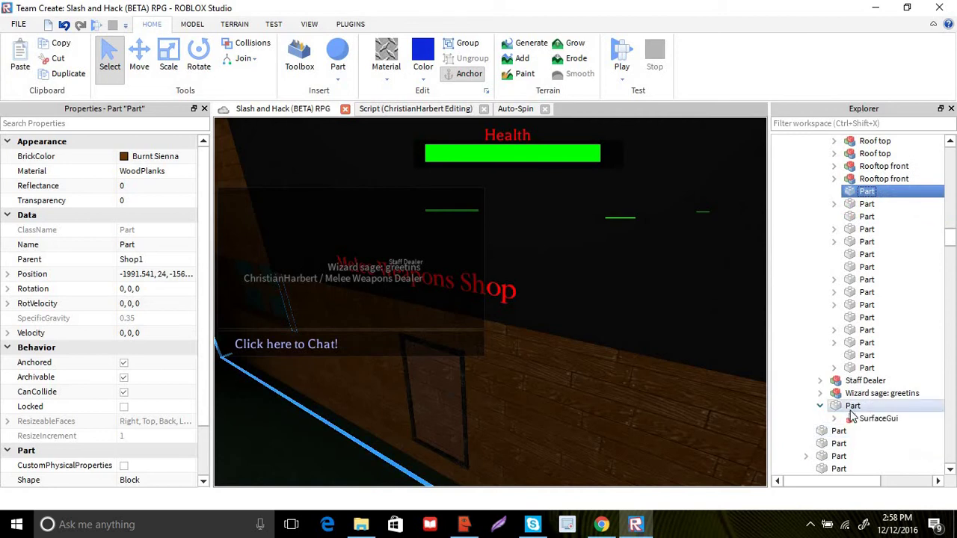
Check the properties of the SurfaceGui under the shop's Part and locate it again in the object tree.
click(858, 420)
key(a)
right_drag(635, 382, 635, 383)
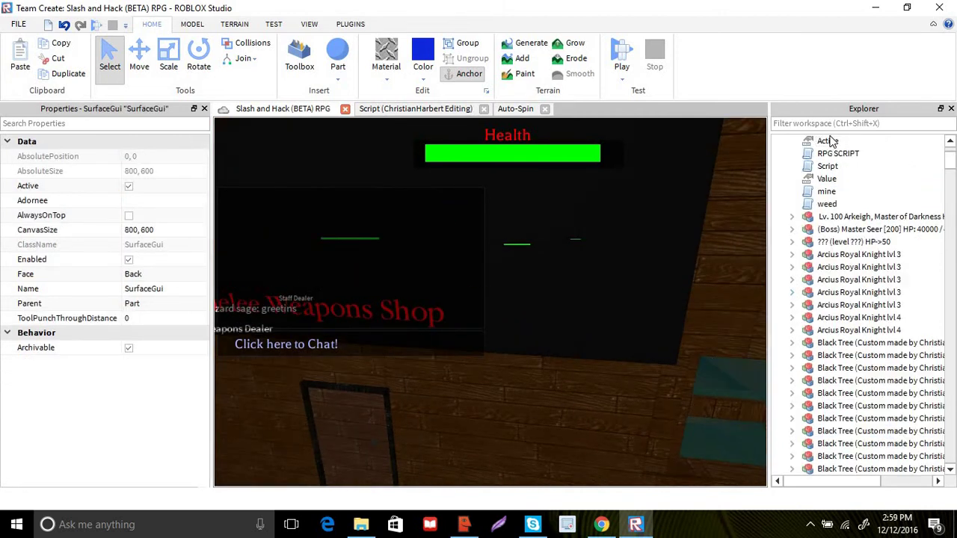
scroll(828, 217, down, 20)
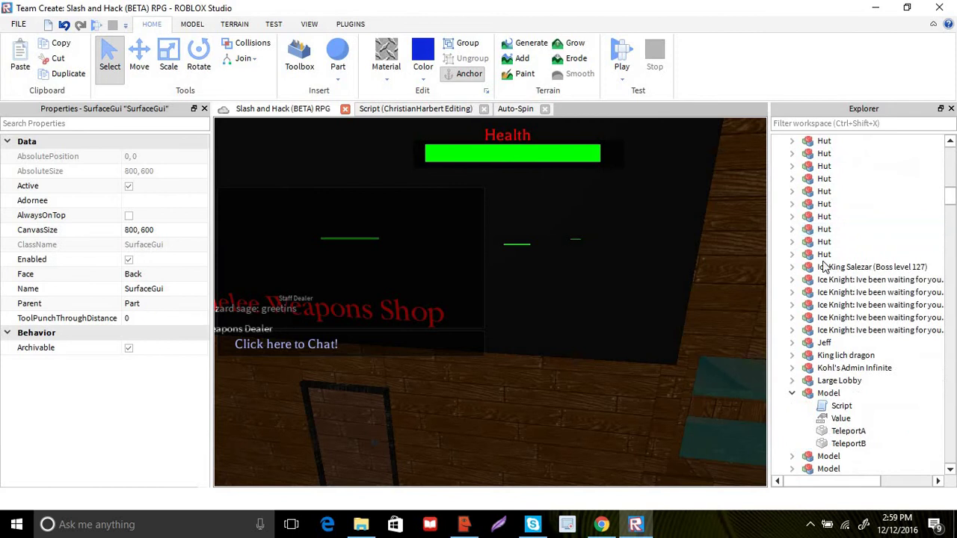
scroll(824, 263, down, 15)
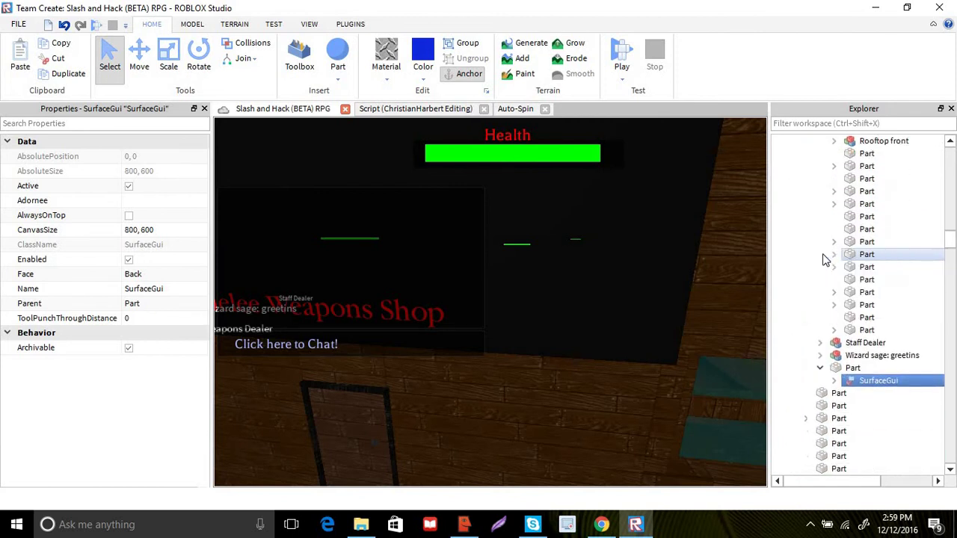
Select the transparent Part that holds the SurfaceGui and view its outline around the Melee Weapons Shop lettering.
scroll(824, 260, down, 1)
click(852, 331)
right_drag(591, 344, 643, 352)
key(w)
scroll(545, 314, down, 1)
scroll(545, 315, up, 1)
key(w)
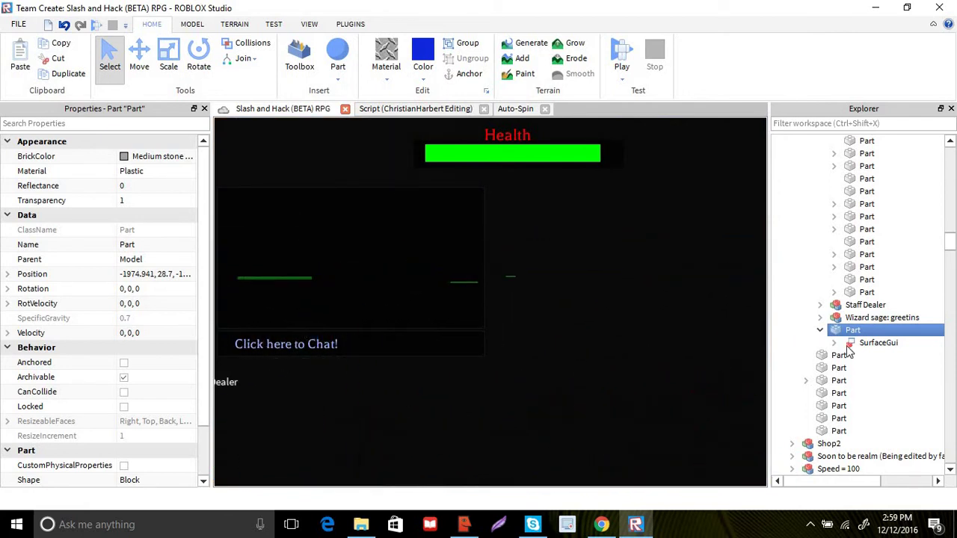
key(s)
key(w)
key(d)
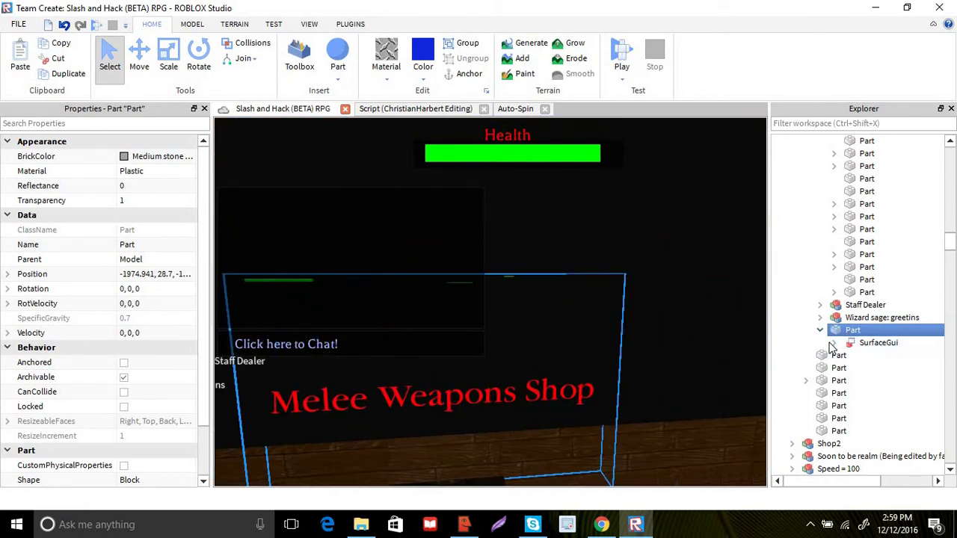
Expand the SurfaceGui and review the background, border and size properties of the TextBox inside it.
click(876, 342)
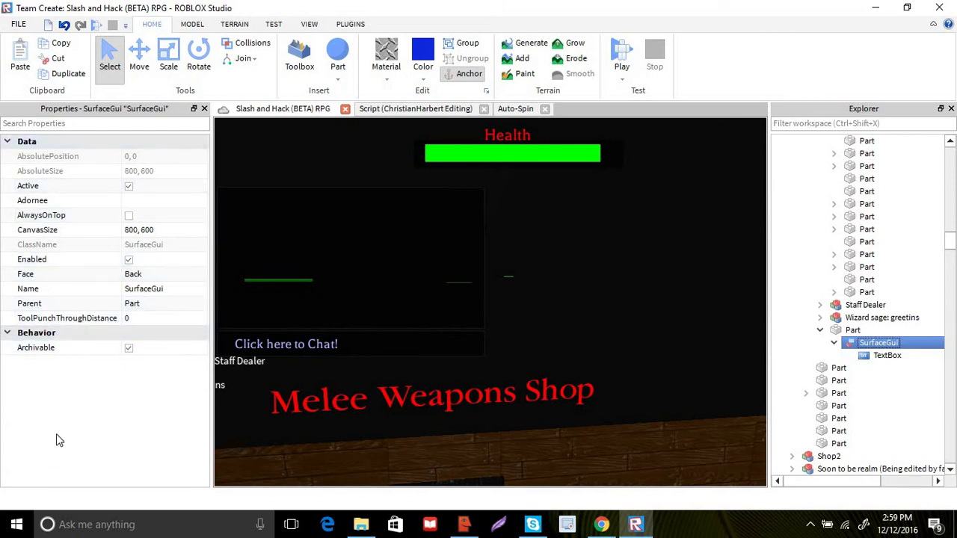
click(881, 356)
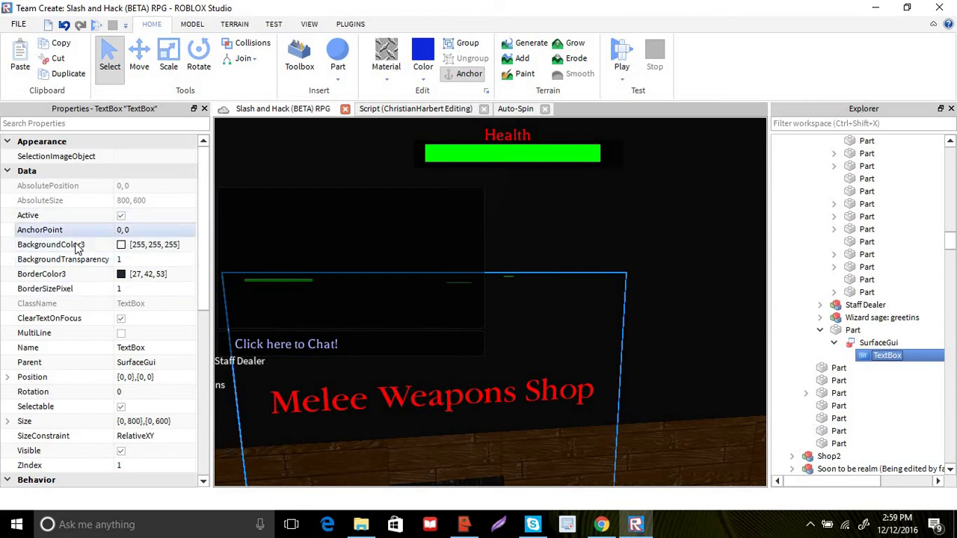
mouse_move(77, 247)
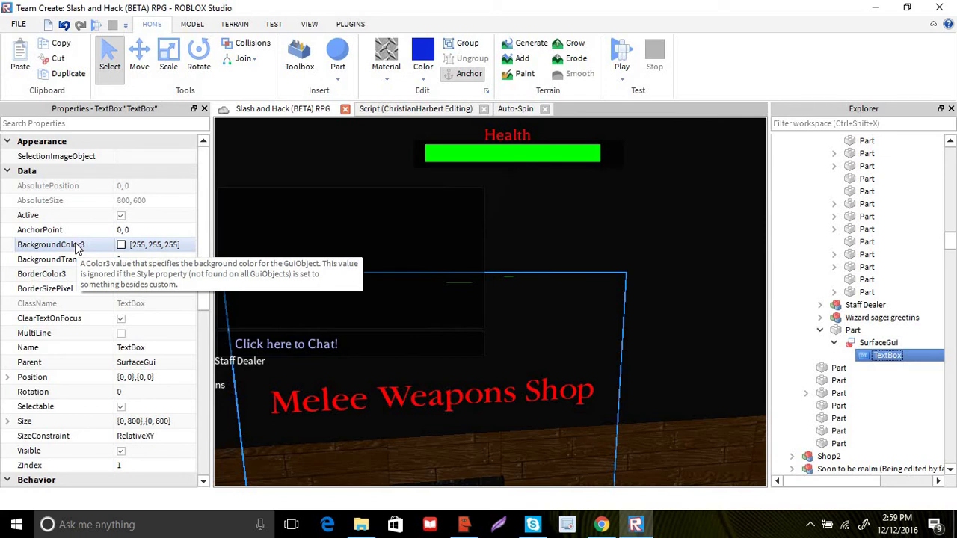
scroll(157, 290, down, 1)
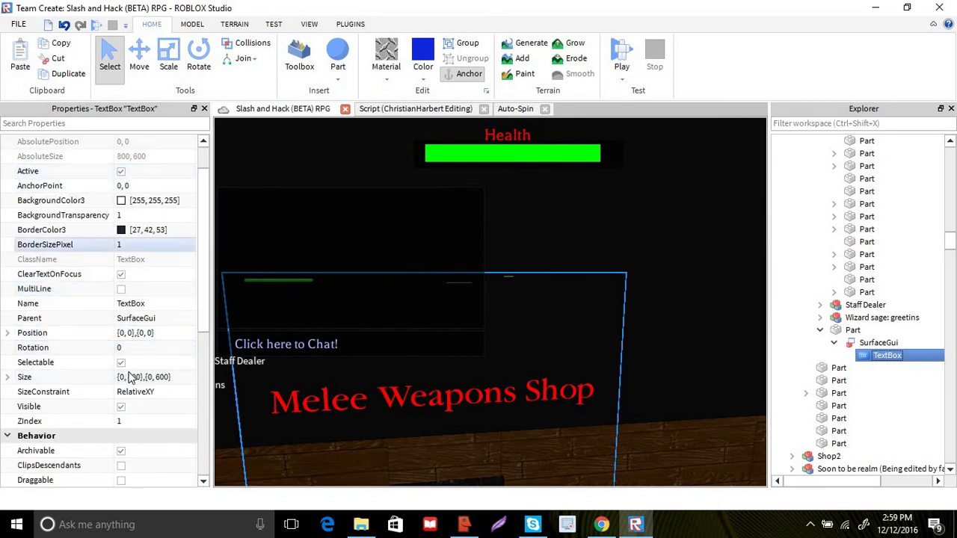
scroll(128, 377, down, 2)
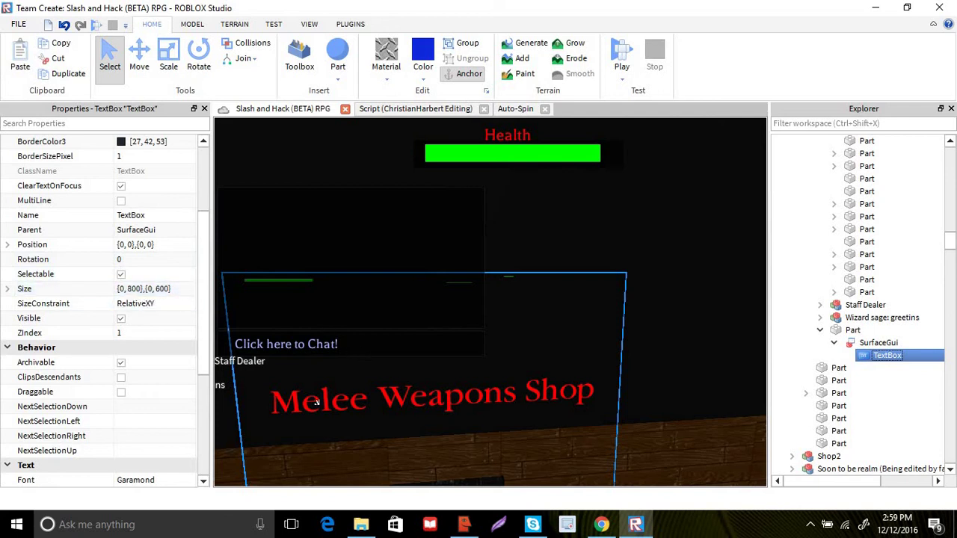
Revisit the SurfaceGui and its TextBox, examining the TextBox's font, text, color and scaling properties.
click(868, 345)
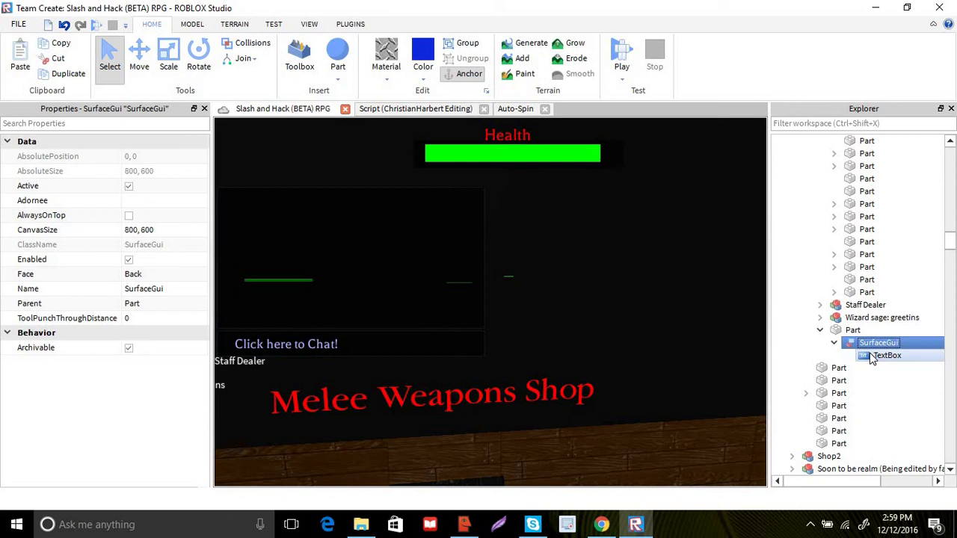
click(876, 357)
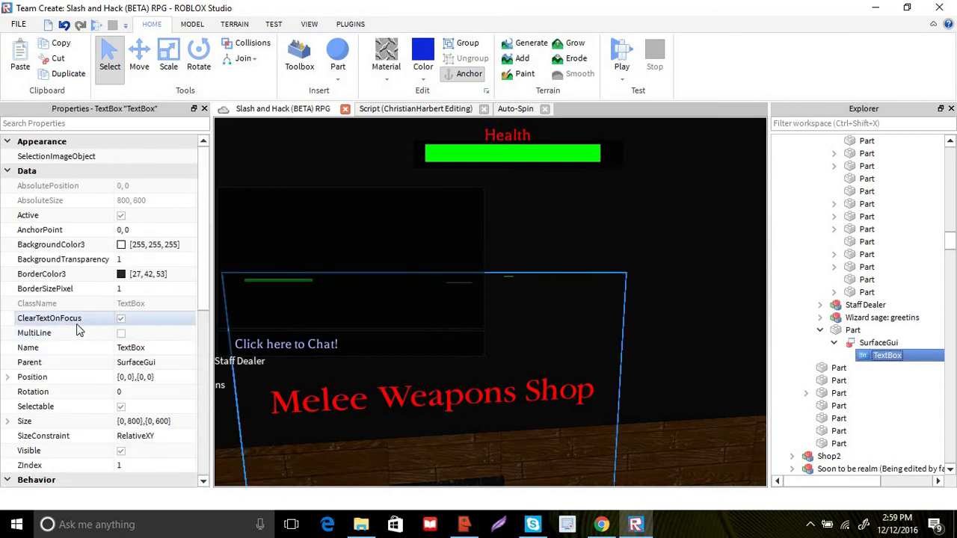
scroll(134, 419, down, 4)
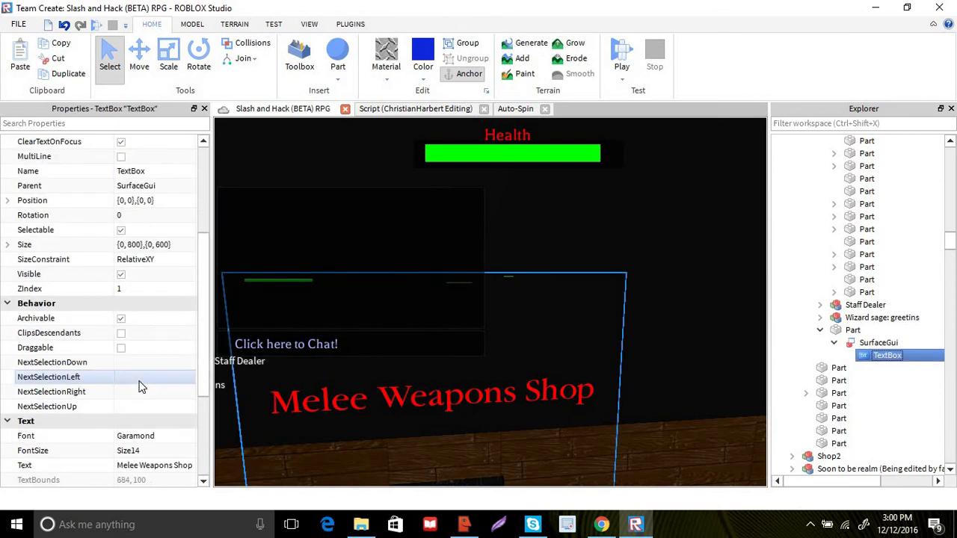
scroll(132, 368, down, 4)
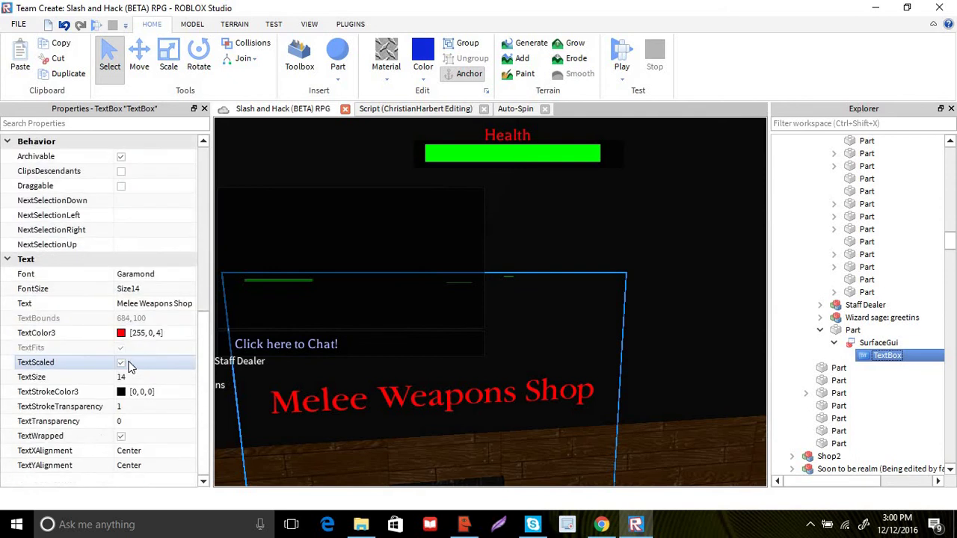
scroll(129, 367, up, 6)
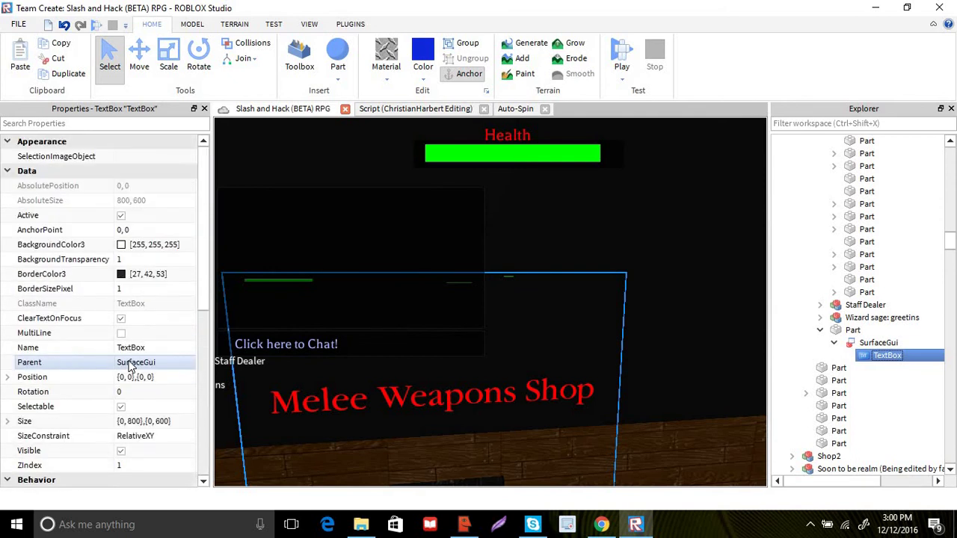
scroll(125, 364, down, 4)
scroll(518, 401, down, 5)
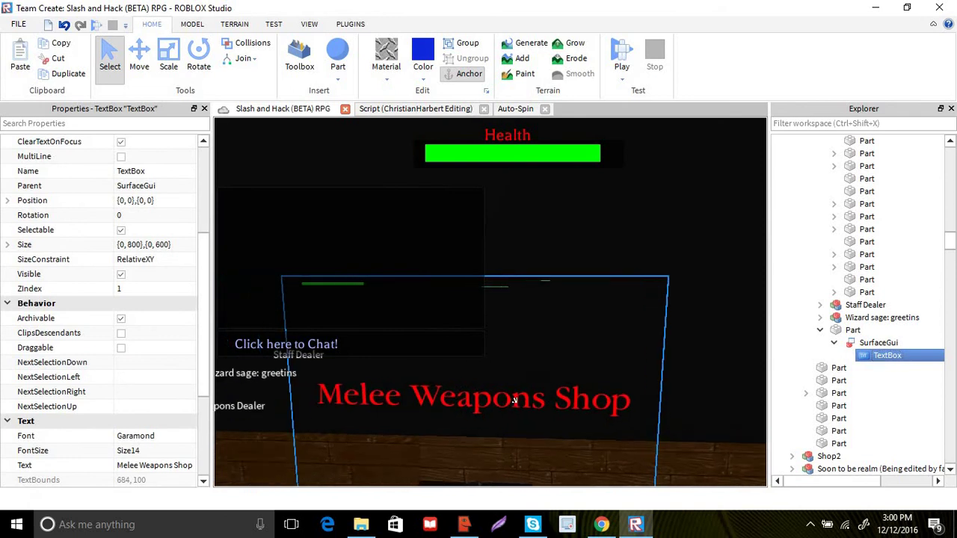
Fly the camera away from the shop sign to the stone-walled arena of the boss Arkeigh, Master of Darkness.
right_drag(517, 402, 543, 432)
scroll(518, 402, down, 6)
scroll(541, 431, up, 8)
right_drag(543, 434, 481, 462)
key(w)
key(w)
key(w)
key(s)
key(w)
key(s)
key(s)
key(w)
key(s)
key(w)
key(s)
key(s)
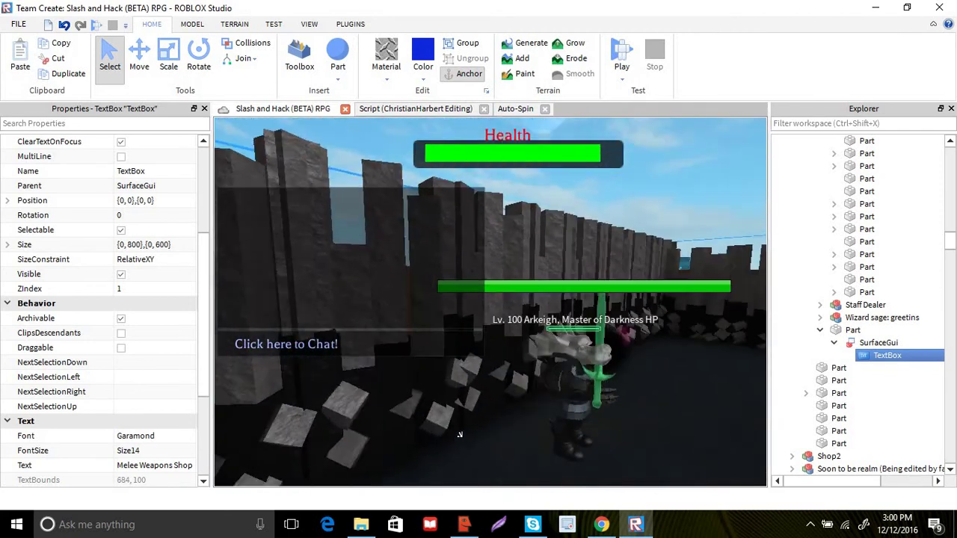
Look around the arena's jagged rock wall and view the boss Arkeigh, Master of Darkness, up close.
key(w)
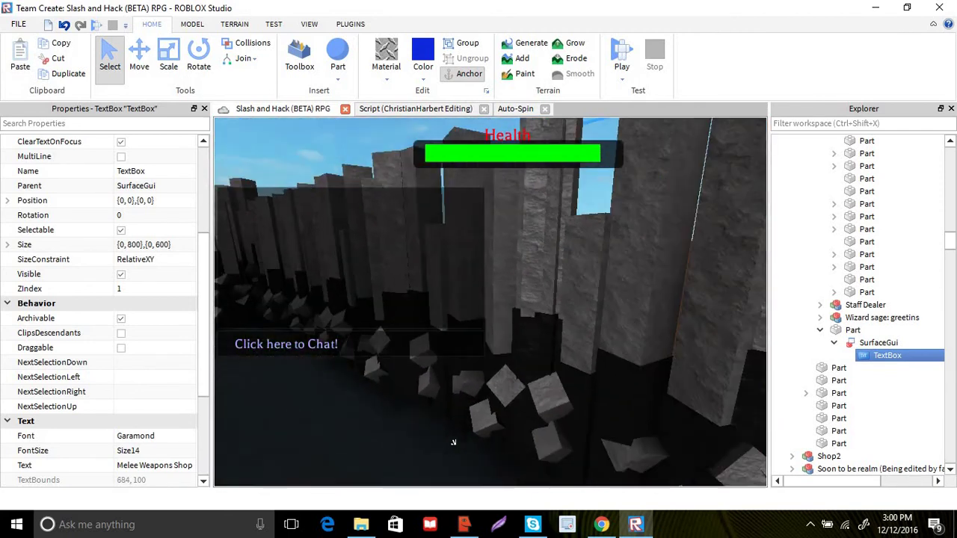
key(s)
right_drag(453, 442, 487, 425)
key(w)
key(s)
key(w)
key(w)
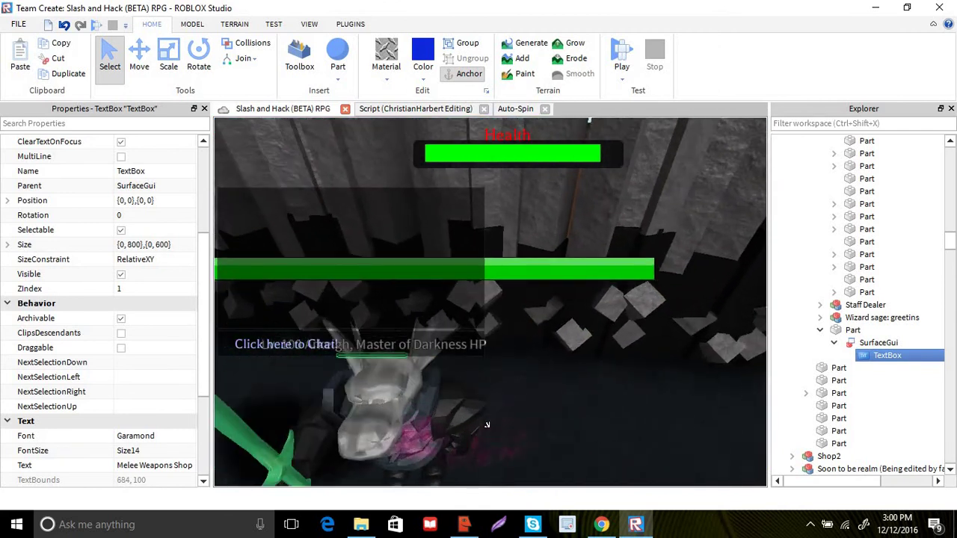